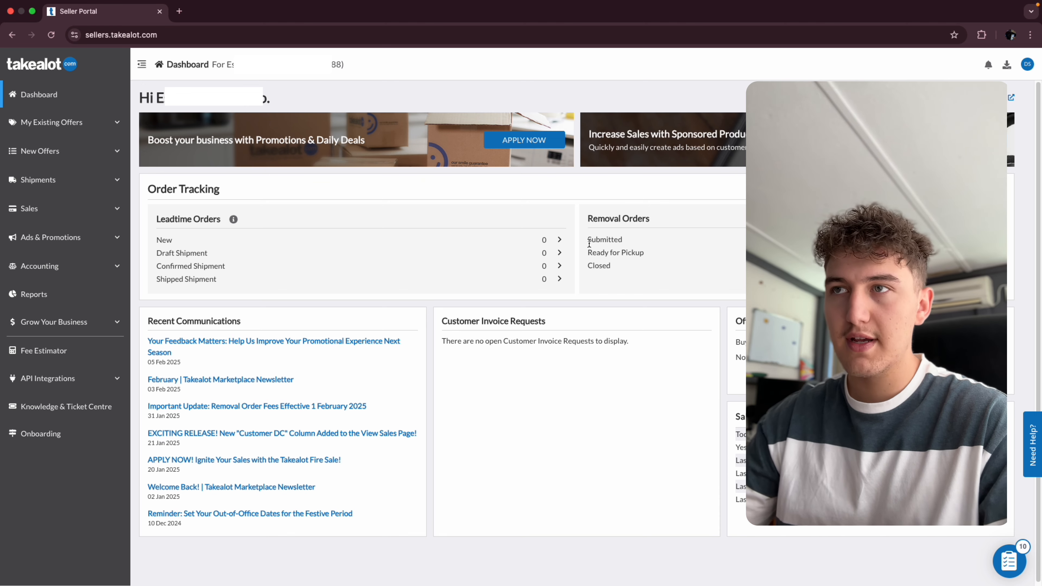
# - Open Manage My Offers and review the existing offers in the overview list
pyautogui.click(92, 122)
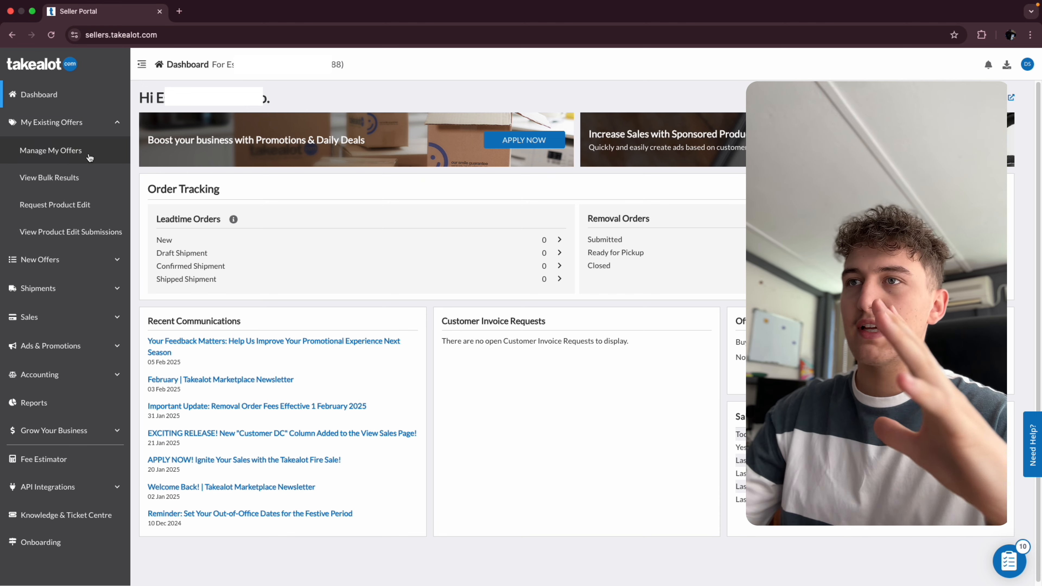
pyautogui.click(93, 157)
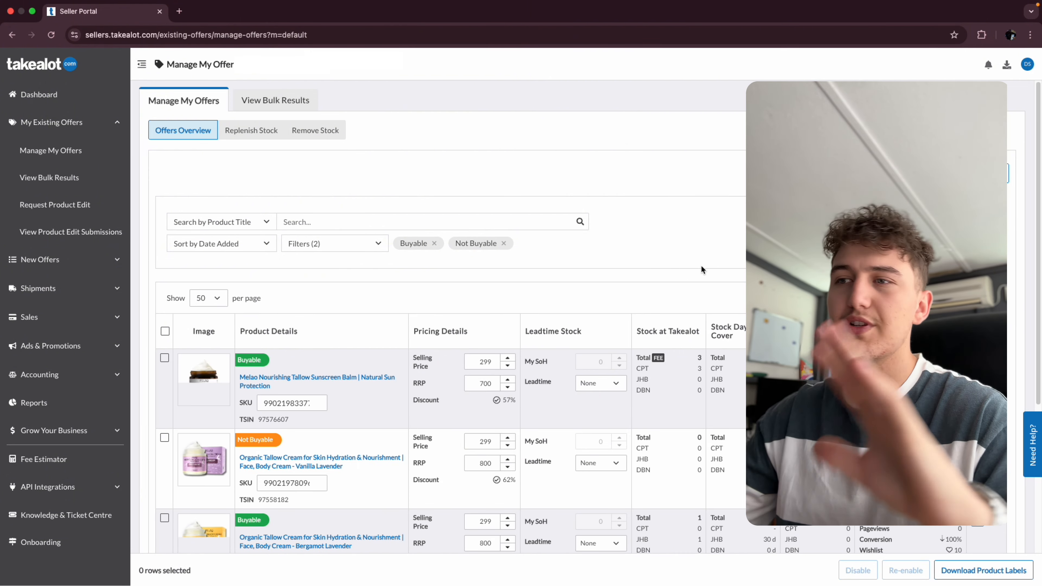
pyautogui.scroll(-5, 695, 275)
pyautogui.scroll(3, 696, 275)
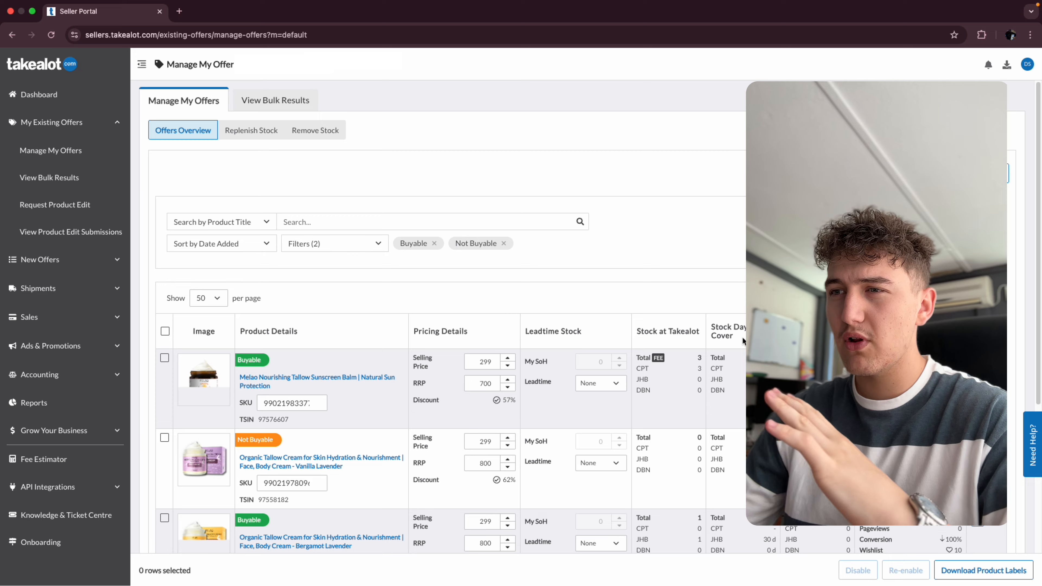
pyautogui.scroll(-5, 451, 316)
pyautogui.scroll(5, 452, 316)
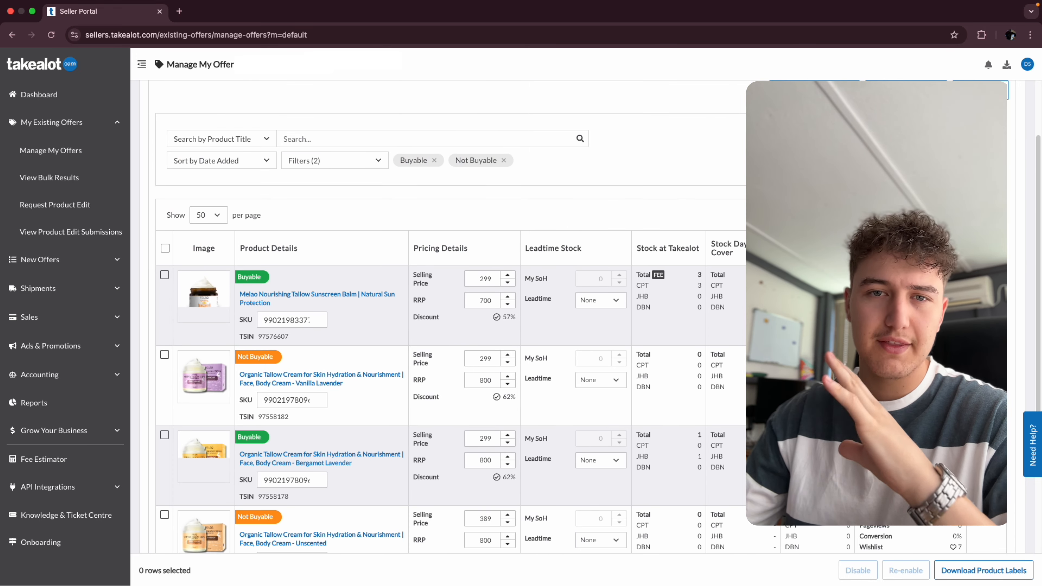
pyautogui.scroll(-2, 389, 392)
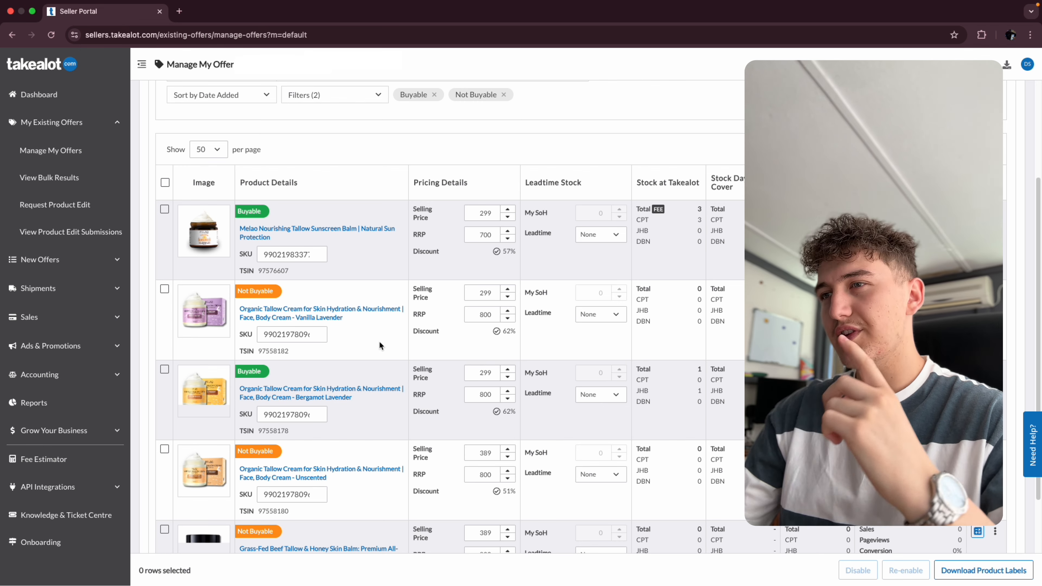
pyautogui.scroll(-1, 378, 338)
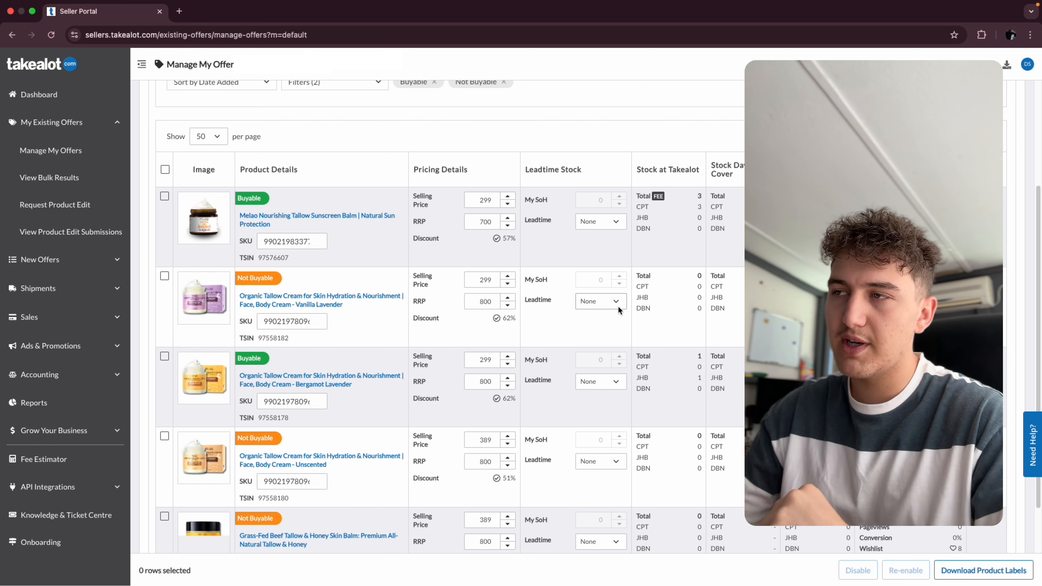
pyautogui.scroll(4, 618, 306)
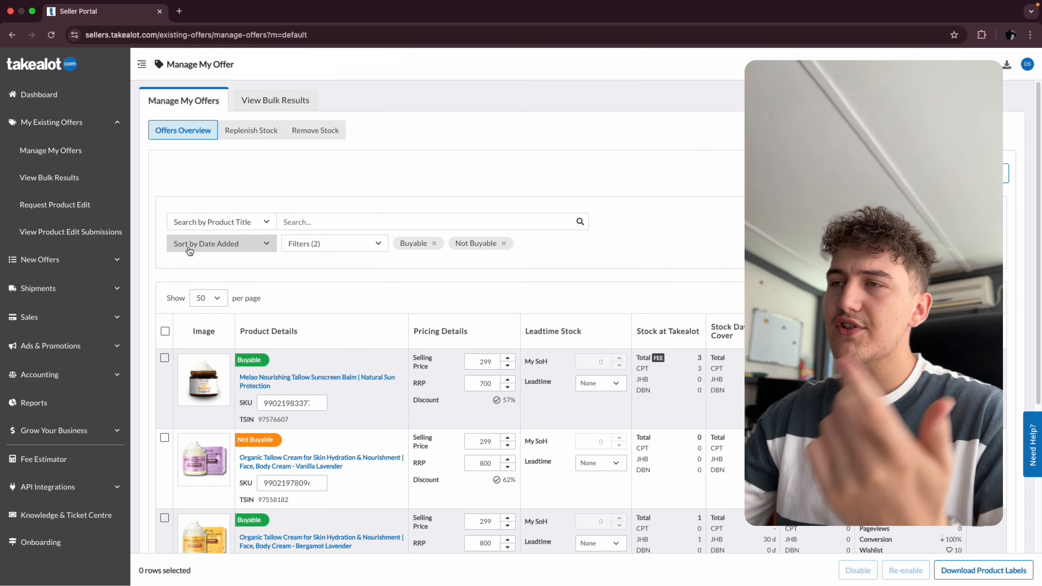
pyautogui.scroll(-6, 430, 301)
pyautogui.scroll(6, 435, 312)
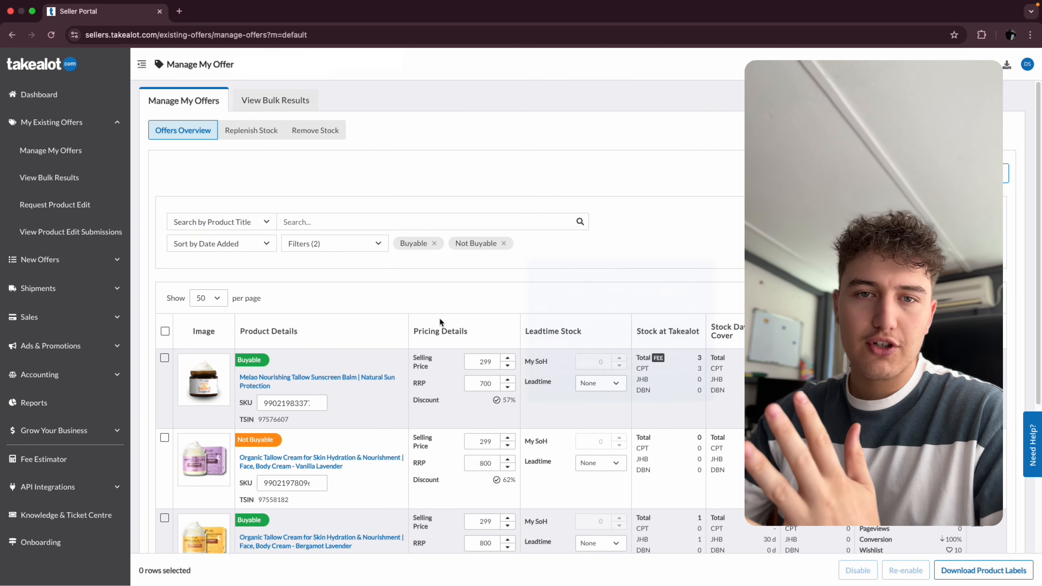
pyautogui.scroll(-3, 555, 442)
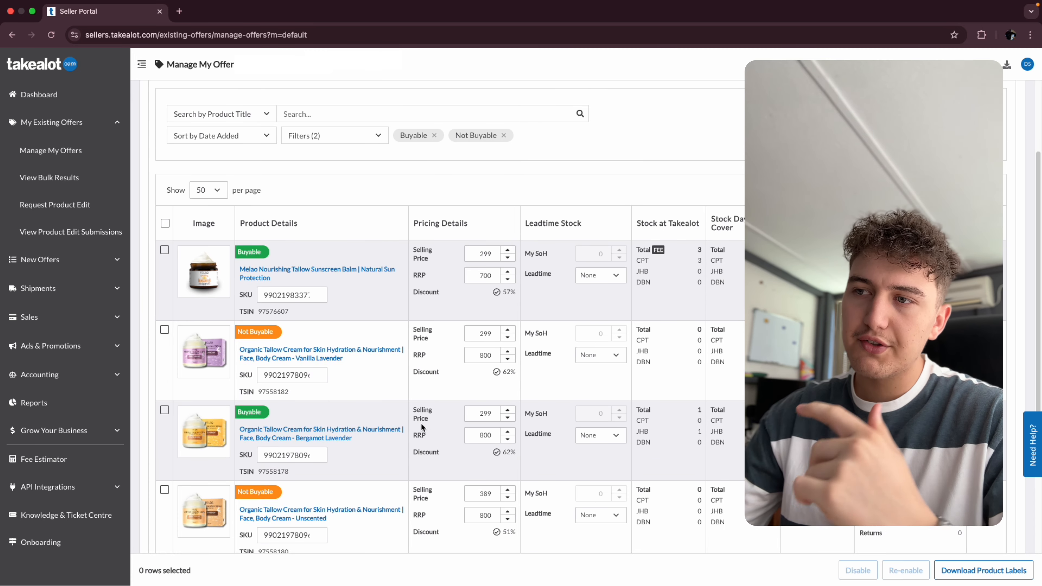
pyautogui.scroll(3, 481, 164)
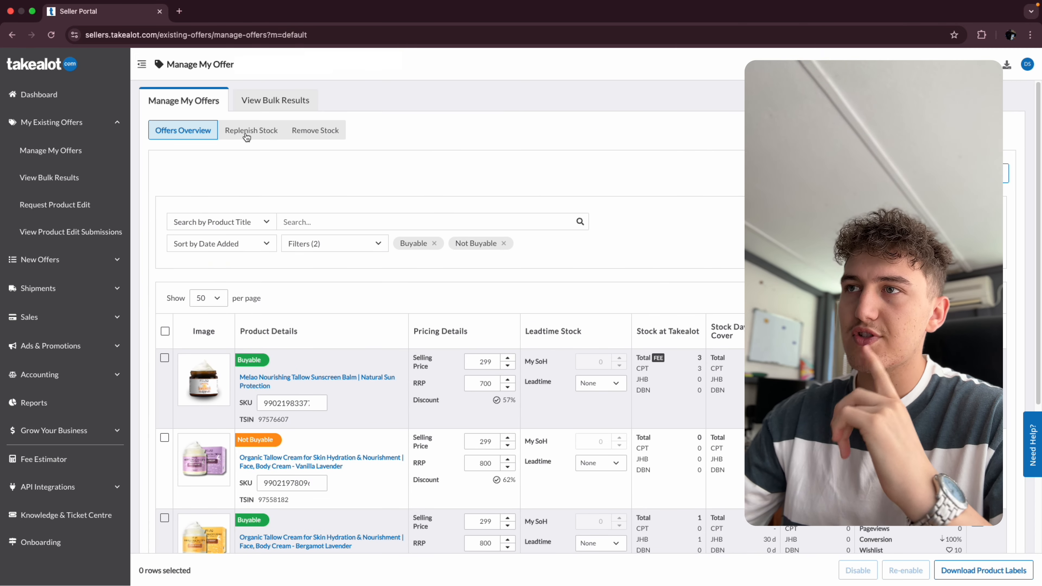
# - Return to Manage My Offers and switch to the Replenish Stock view
pyautogui.click(38, 95)
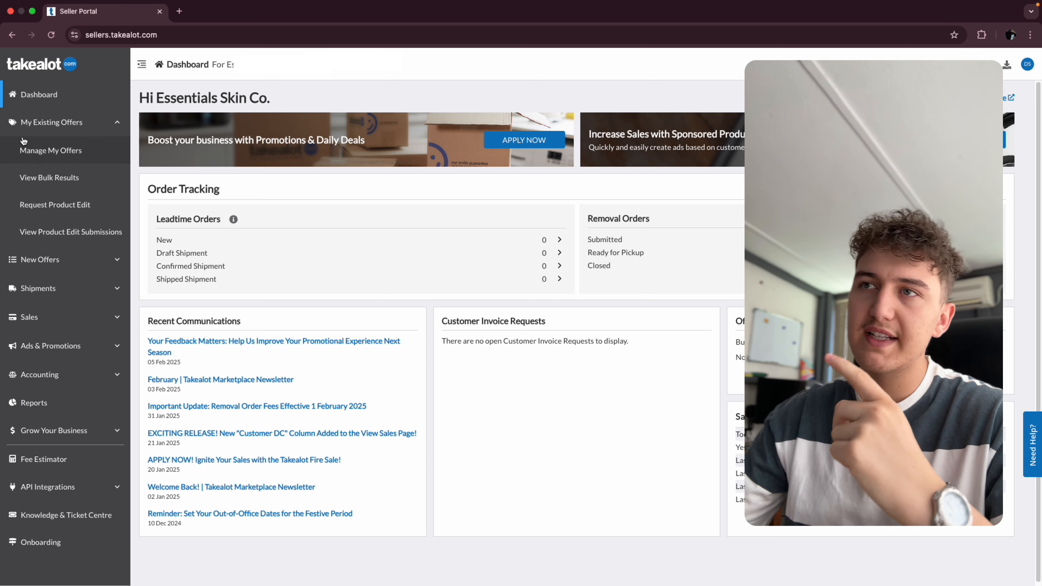
pyautogui.click(45, 150)
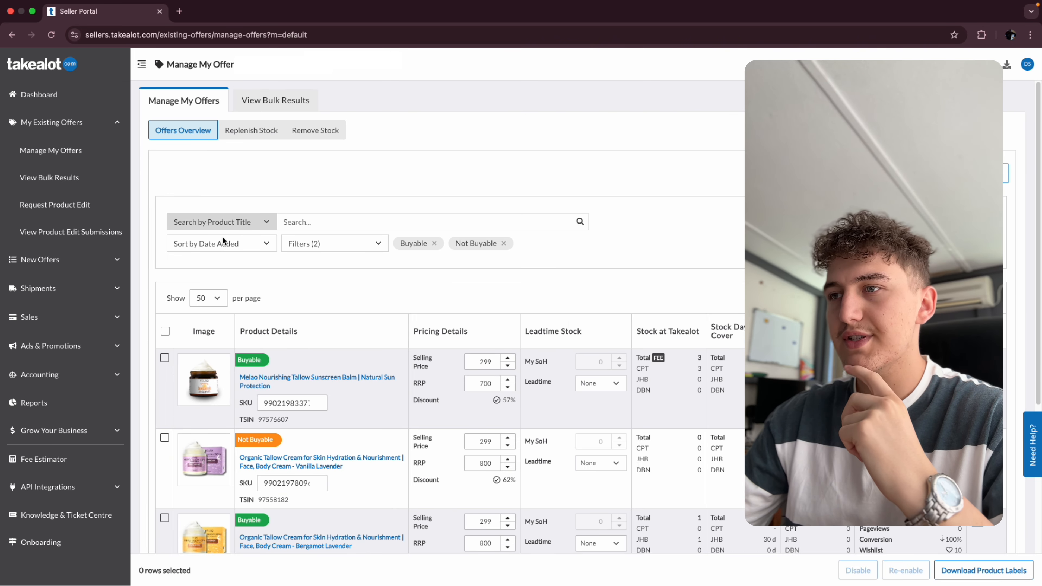
pyautogui.click(248, 130)
pyautogui.scroll(-1, 430, 339)
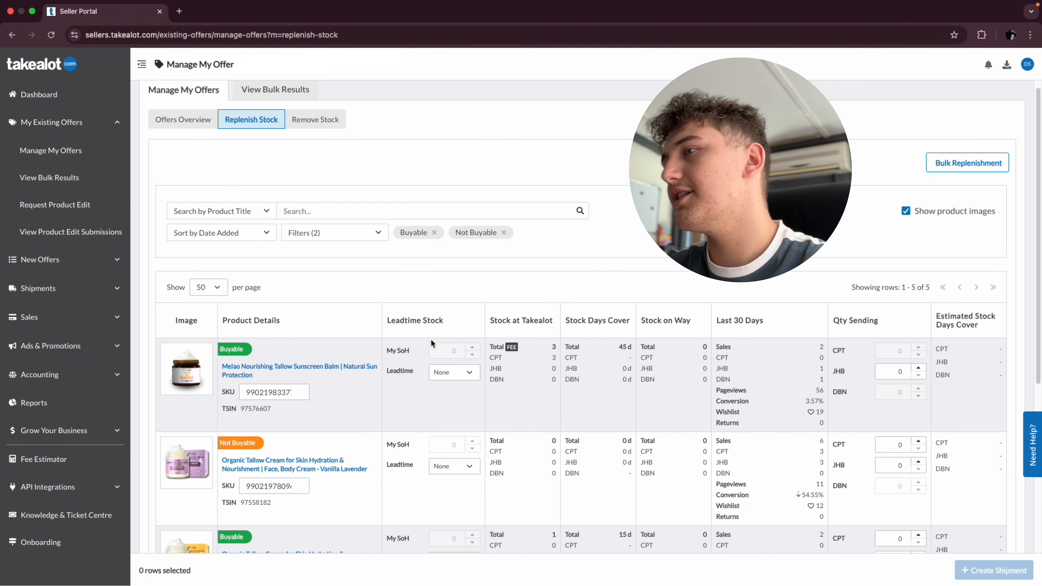
pyautogui.scroll(-2, 430, 339)
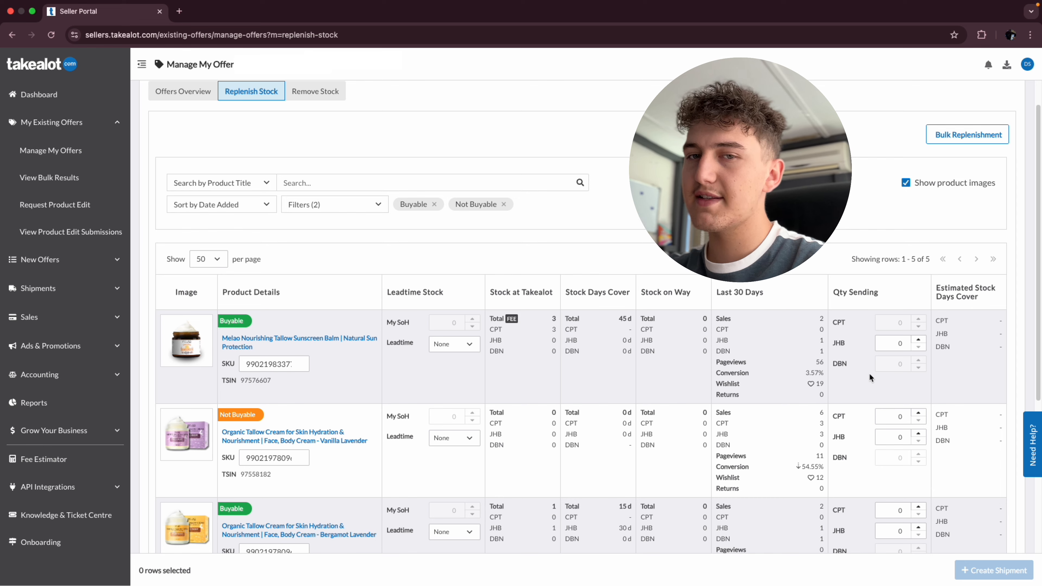
pyautogui.scroll(-5, 870, 373)
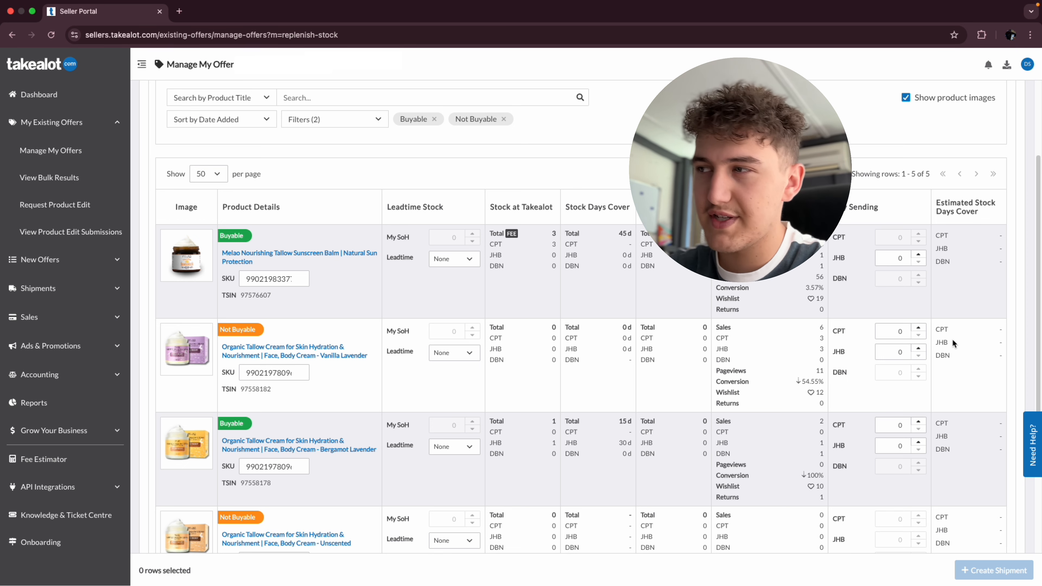
# - Set the Vanilla Lavender tallow cream's quantities to send to 2 for CPT and 4 for JHB
pyautogui.click(918, 328)
pyautogui.click(918, 327)
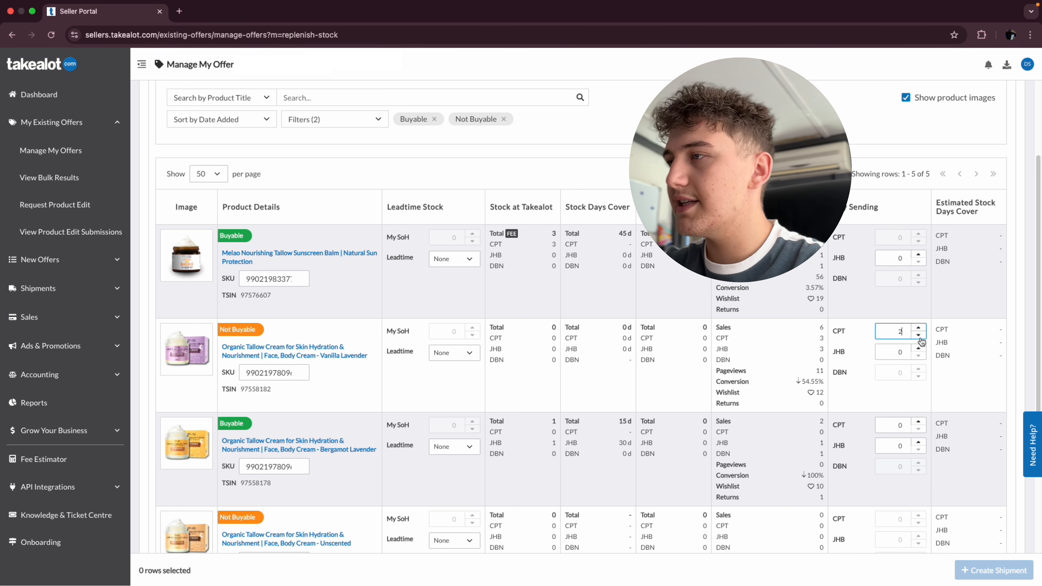
pyautogui.click(918, 348)
pyautogui.click(918, 348)
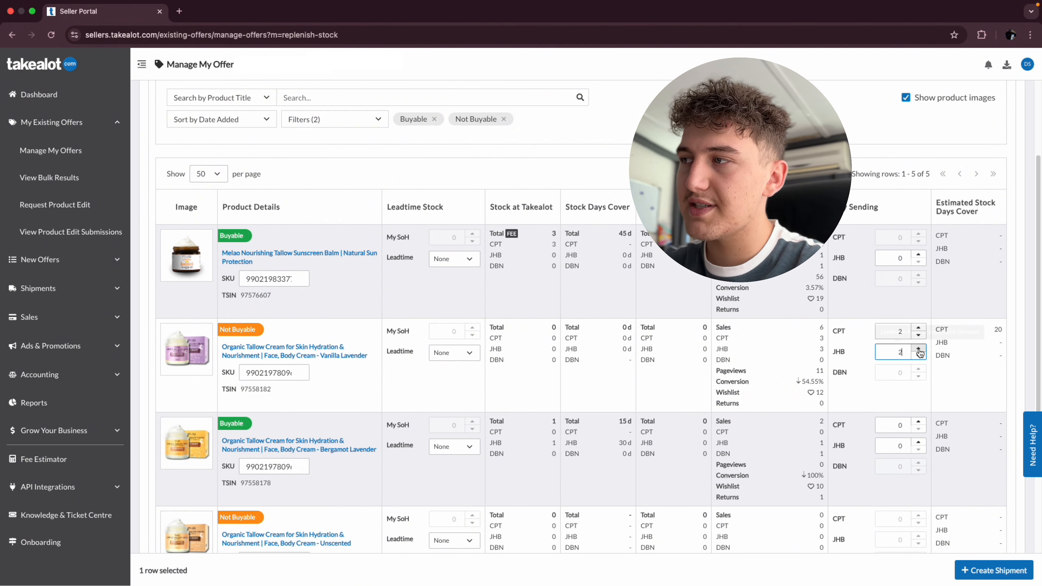
pyautogui.click(918, 349)
pyautogui.click(919, 348)
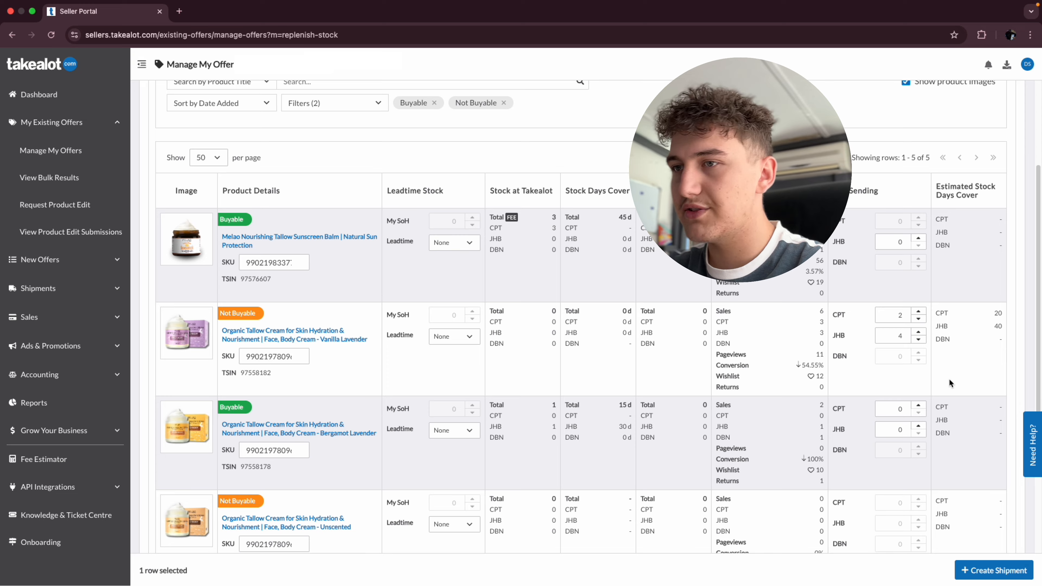
# - Enter quantities to send for the Bergamot Lavender tallow cream
pyautogui.scroll(-2, 949, 379)
pyautogui.moveTo(921, 480)
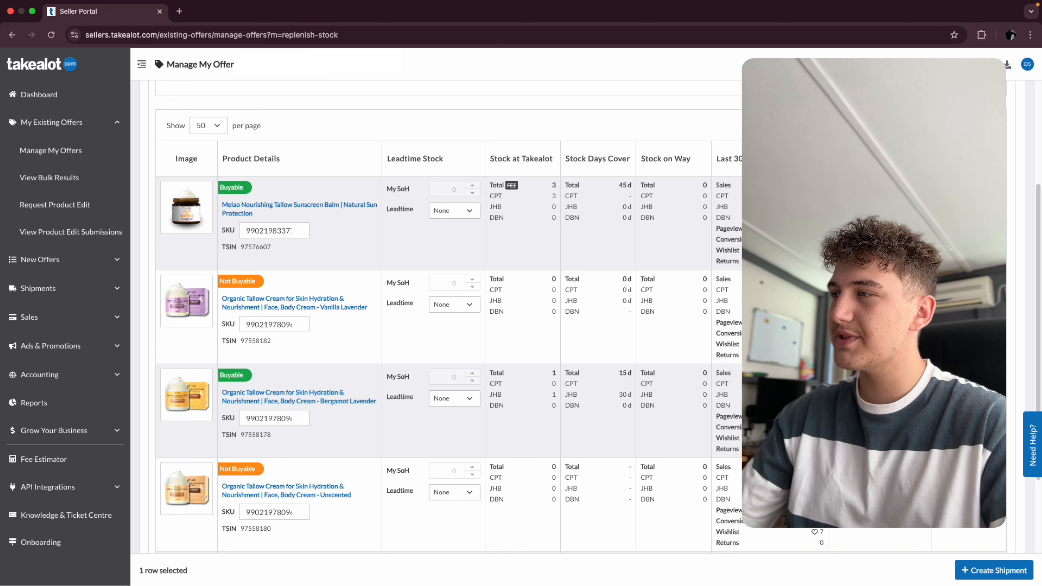
pyautogui.click(968, 410)
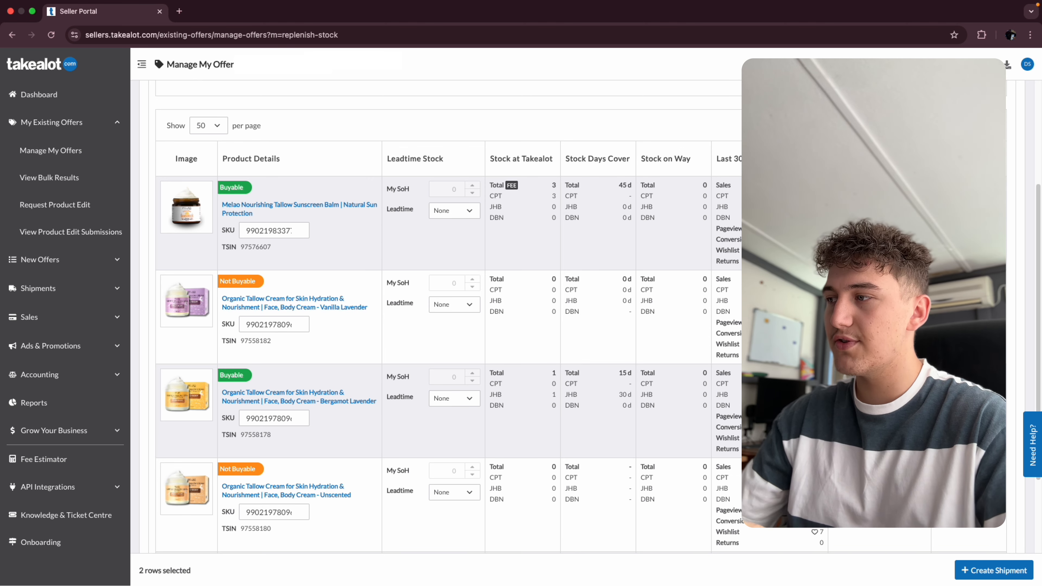
# - Create the replenishment shipment and review the products listed in the JHB and CPT shipments
pyautogui.click(989, 577)
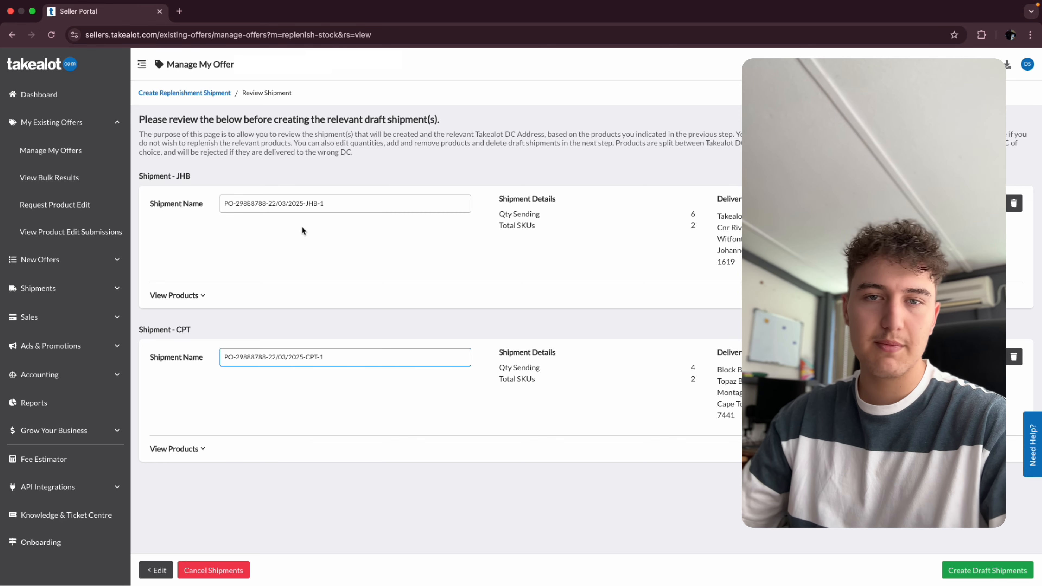
pyautogui.click(196, 296)
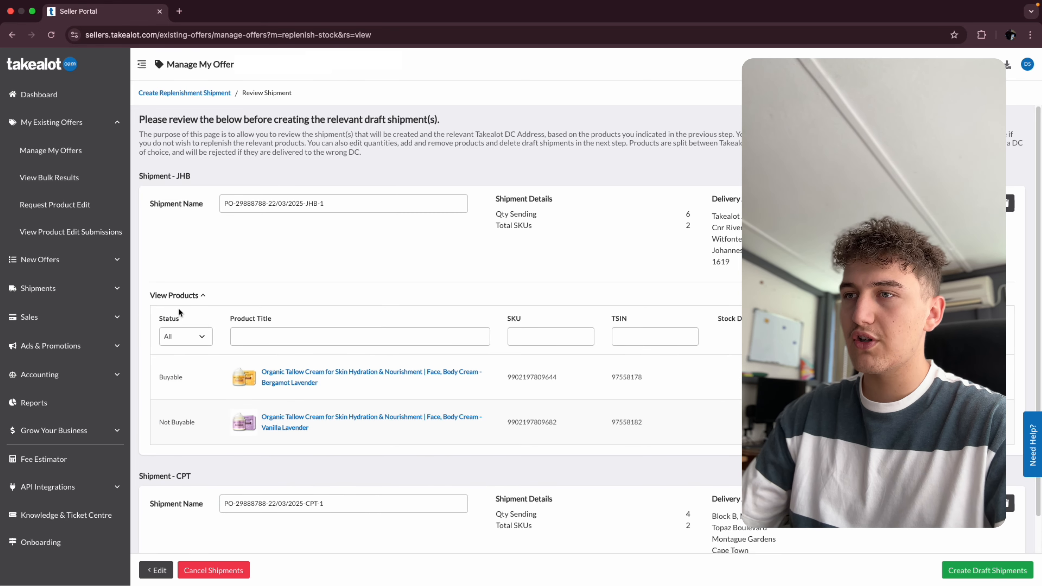
pyautogui.click(195, 297)
pyautogui.click(193, 452)
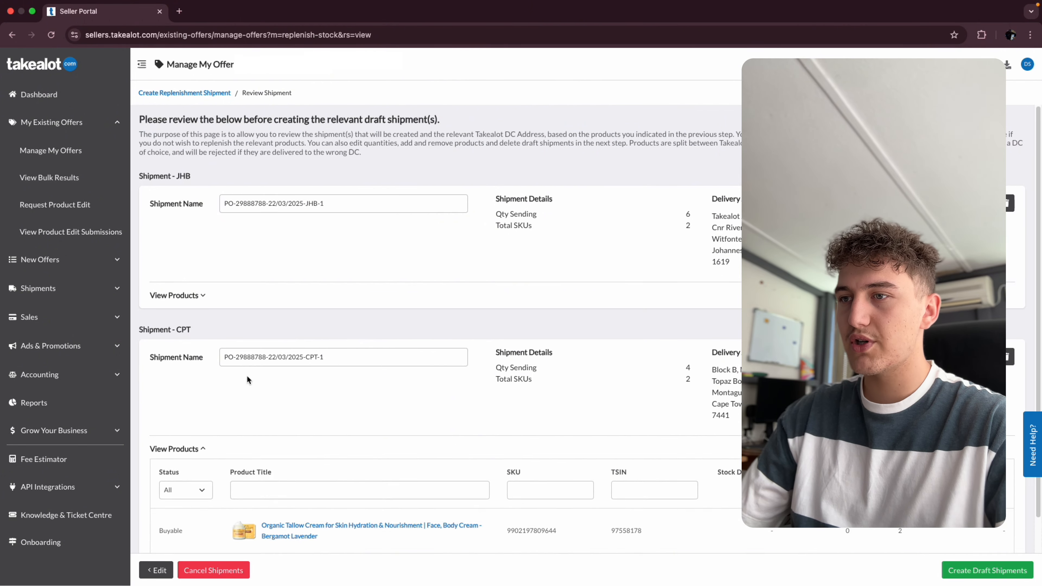
pyautogui.scroll(-2, 201, 410)
pyautogui.click(201, 371)
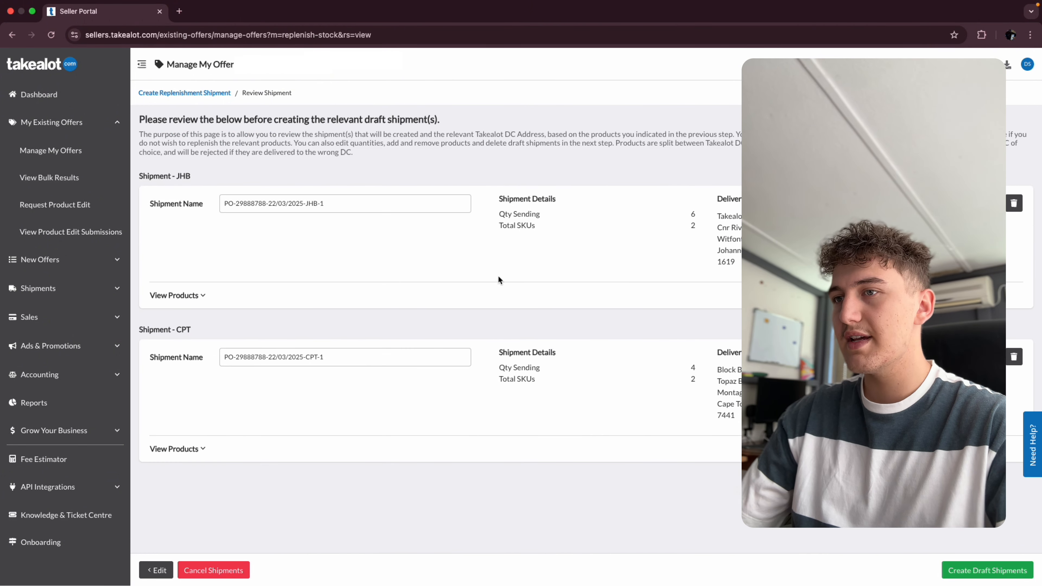
# - Create the draft shipments and open the JHB draft shipment
pyautogui.click(991, 569)
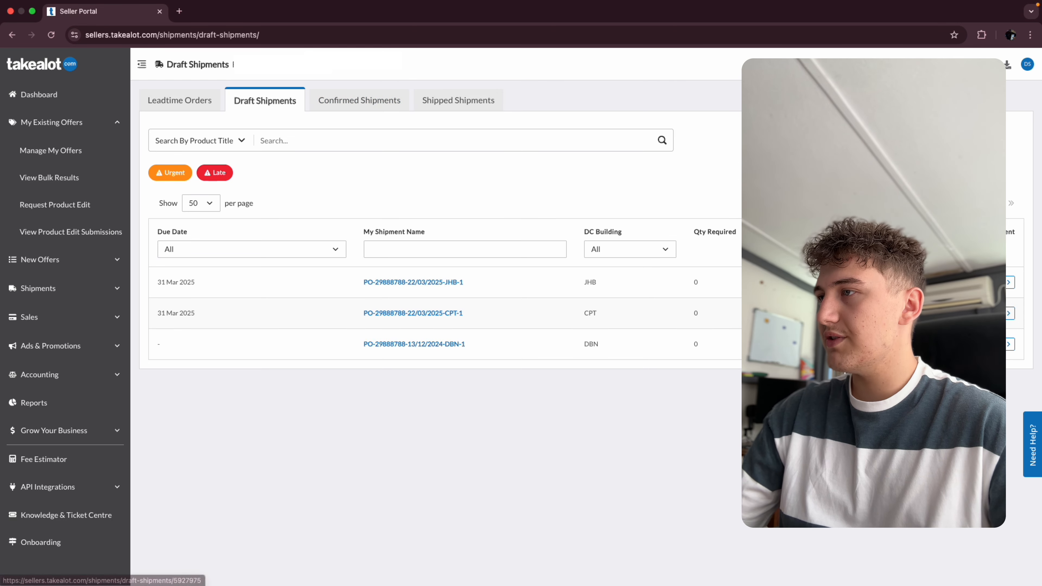
pyautogui.click(455, 284)
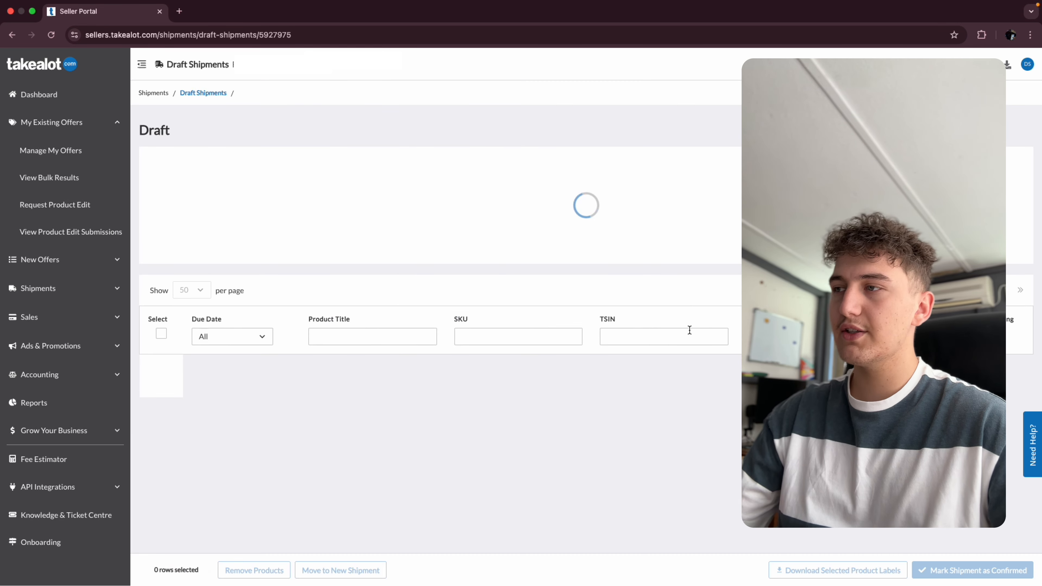
# - Mark the JHB shipment as confirmed without decreasing the quantity from My SoH
pyautogui.click(330, 262)
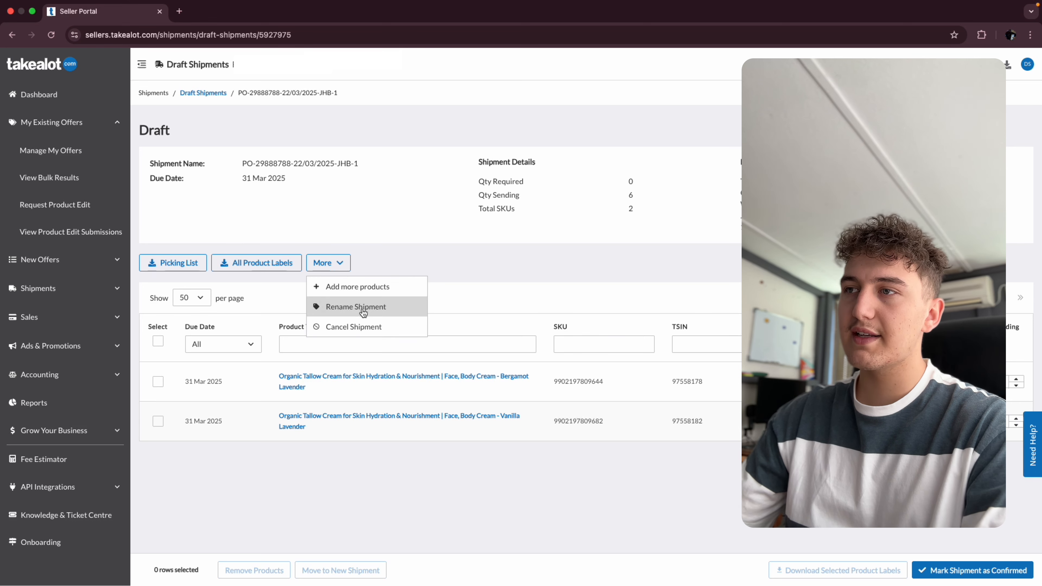
pyautogui.click(520, 253)
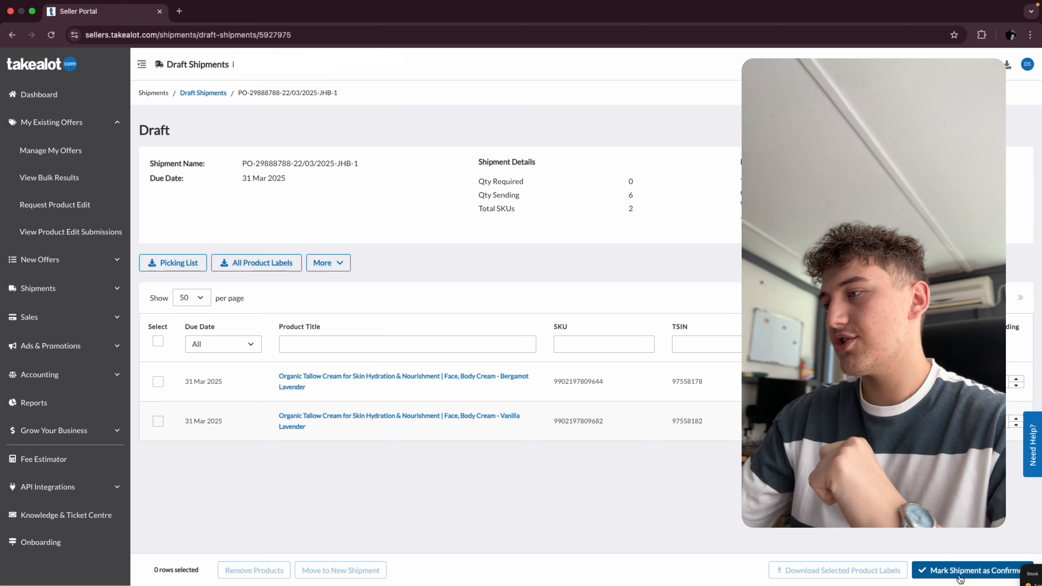
pyautogui.click(943, 573)
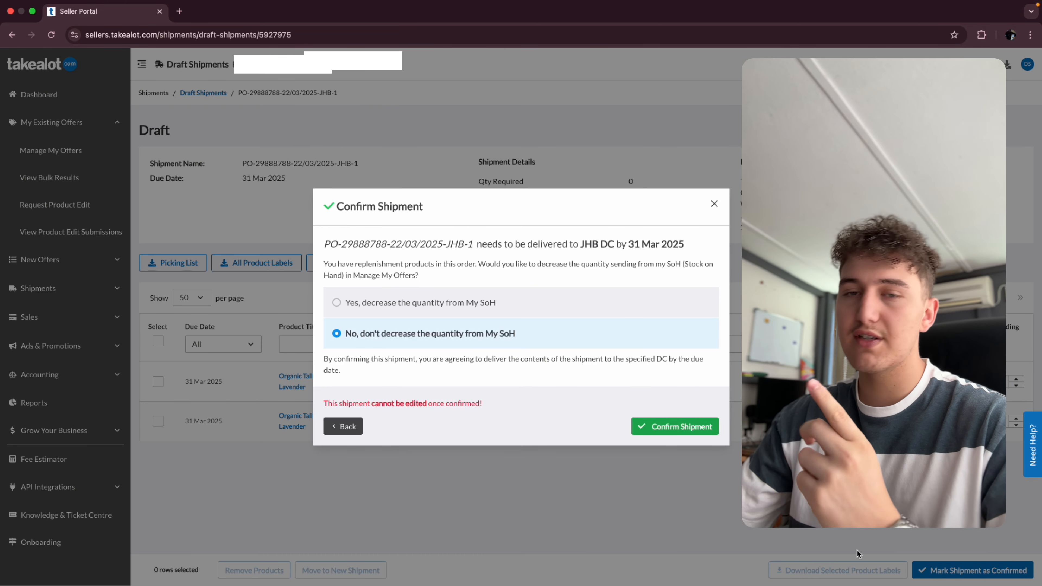
pyautogui.click(665, 430)
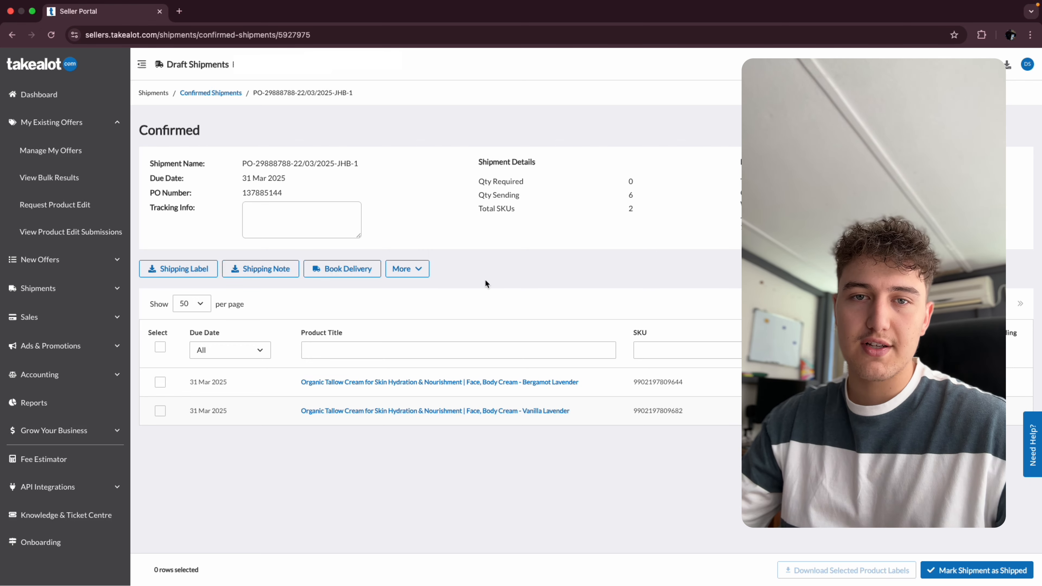
# - Download all product labels for the confirmed shipment, leaving the used-labels count at 0
pyautogui.click(404, 274)
pyautogui.click(448, 299)
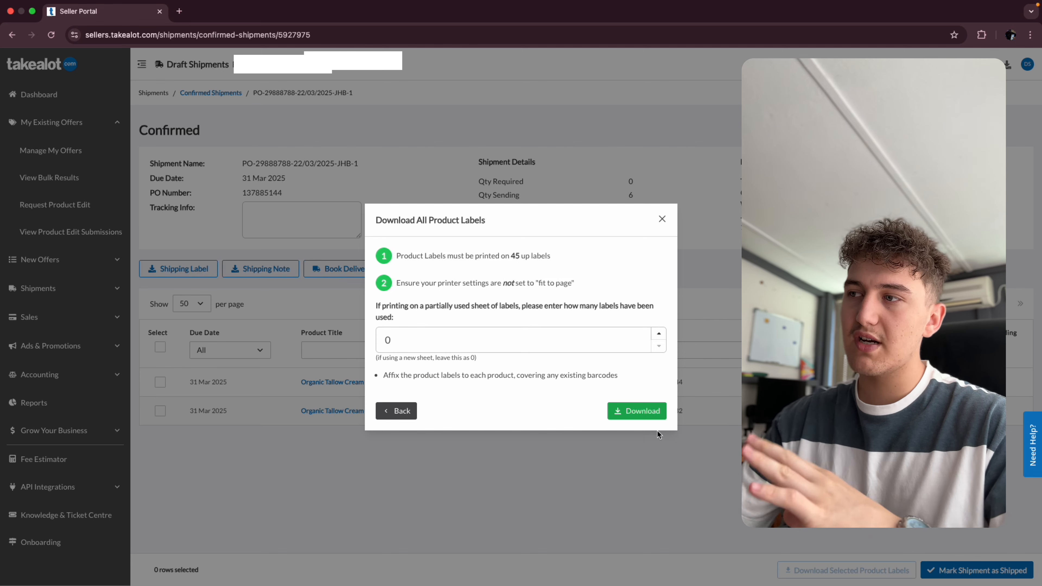
pyautogui.click(630, 414)
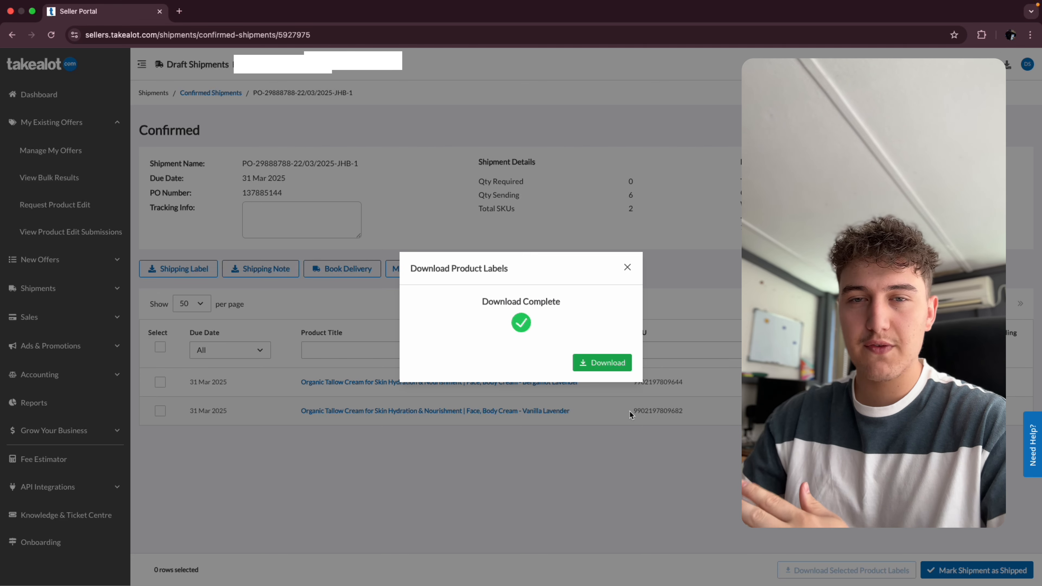
pyautogui.click(598, 364)
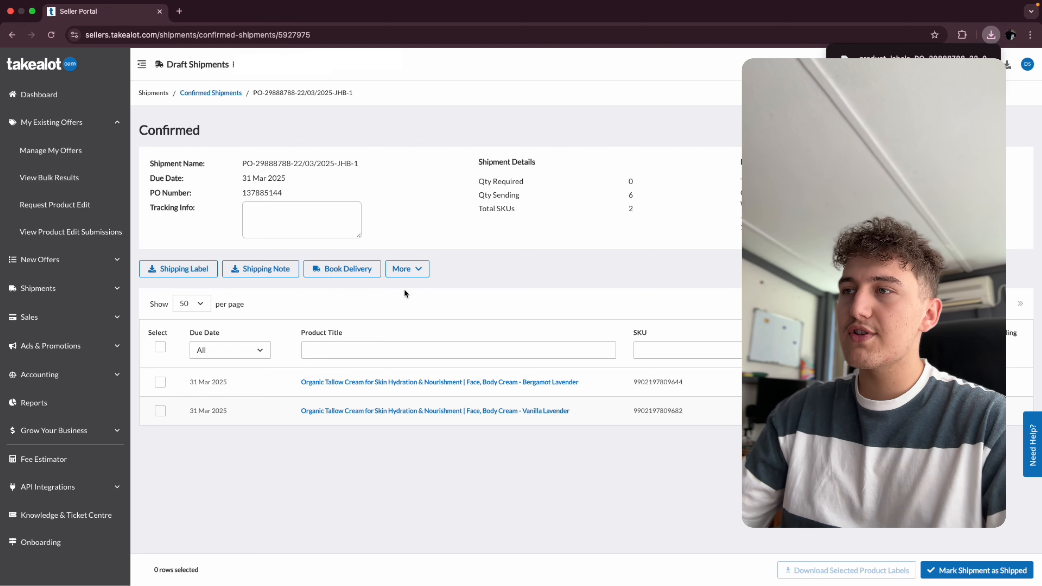
pyautogui.click(407, 269)
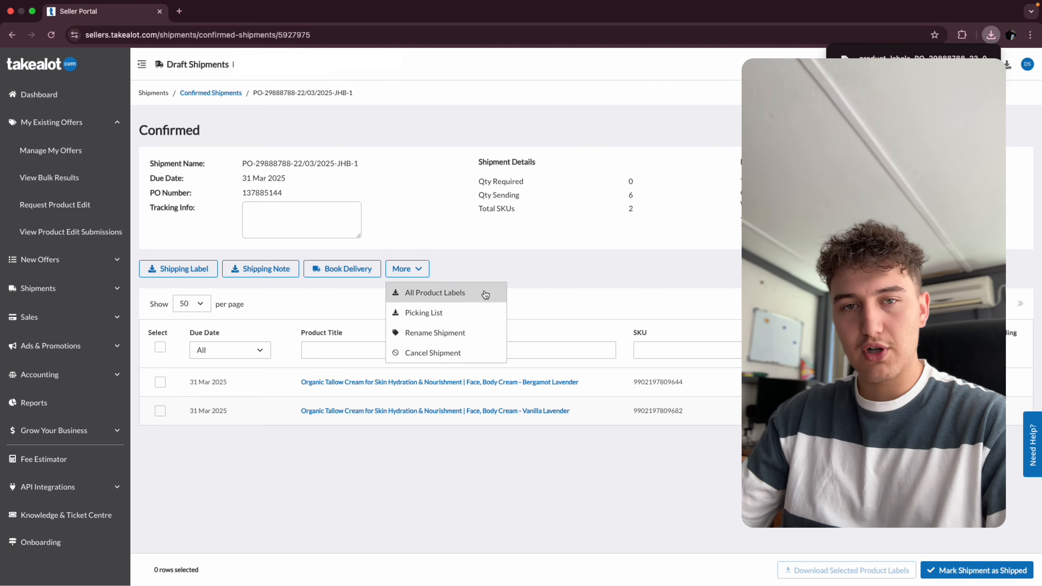
pyautogui.click(183, 269)
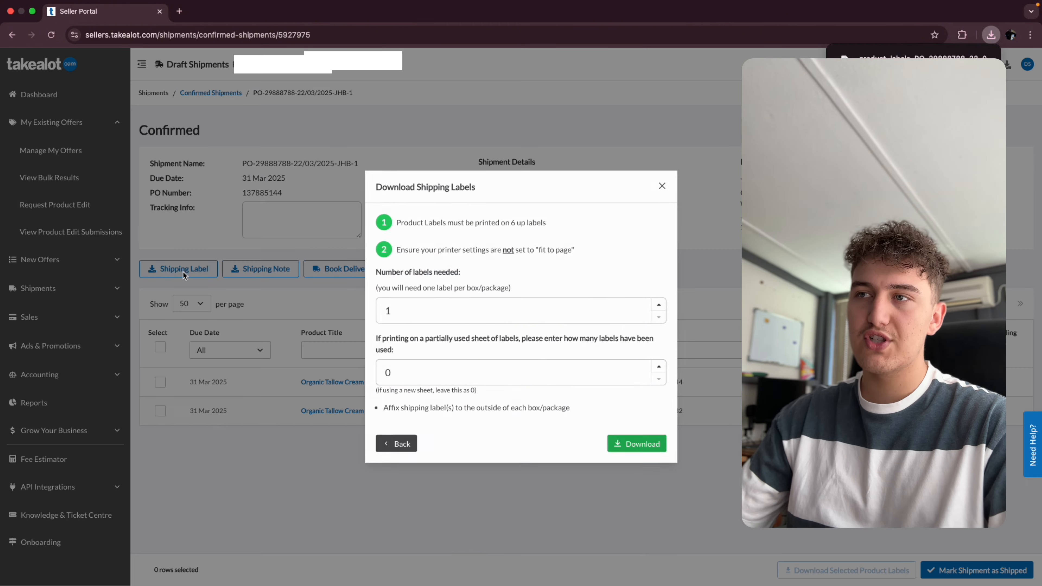
pyautogui.click(656, 181)
# - Download the shipping note for the confirmed JHB shipment
pyautogui.click(274, 268)
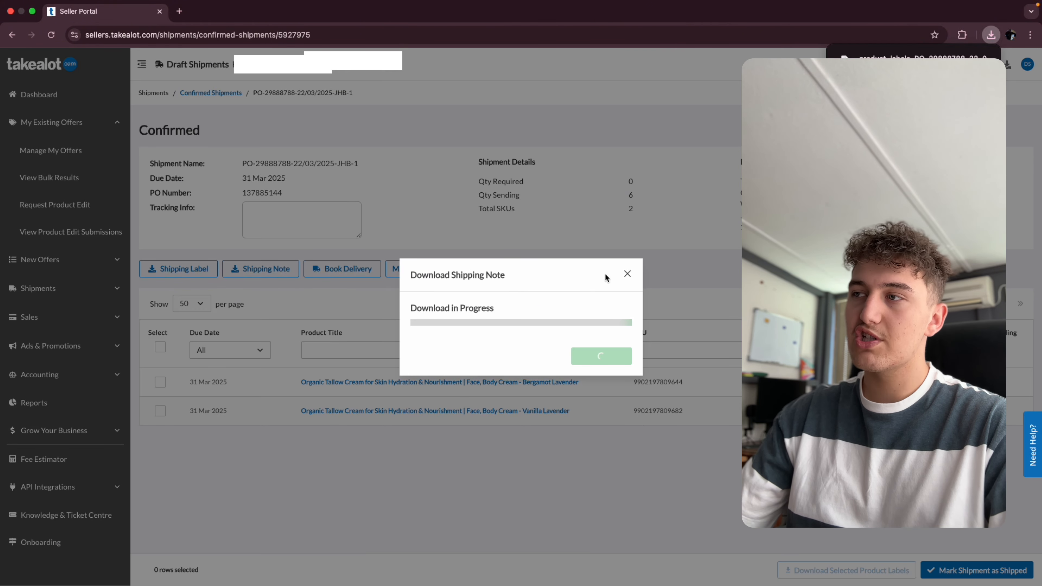
pyautogui.click(627, 273)
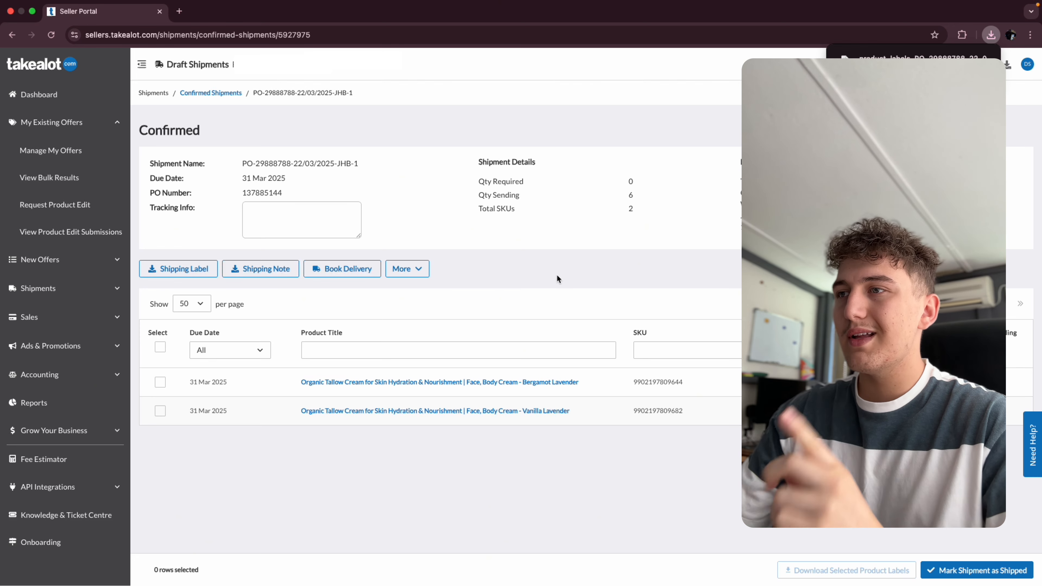
# - Check the confirmed and draft shipments lists and reopen the confirmed JHB shipment
pyautogui.click(230, 94)
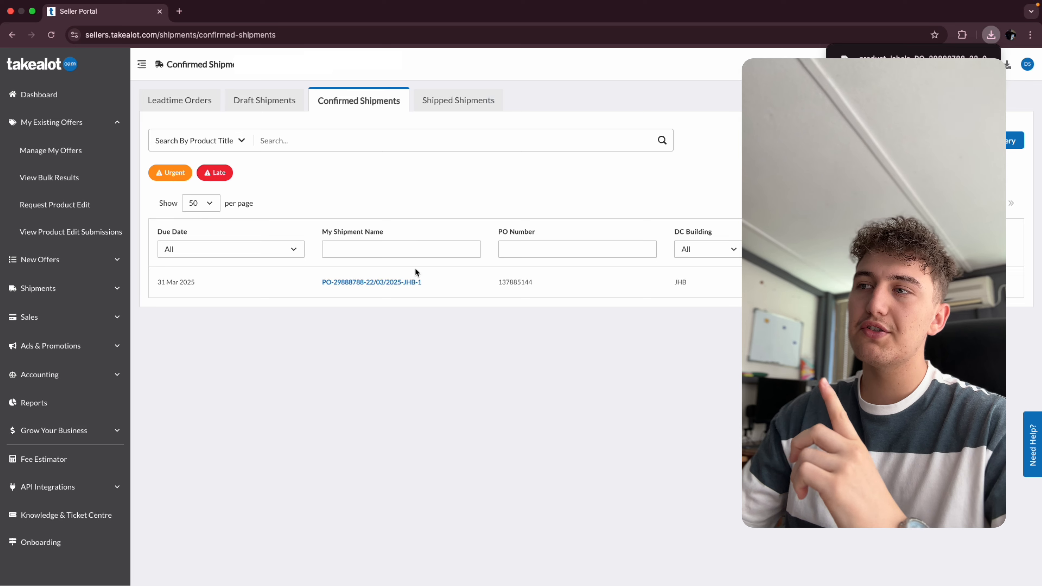
pyautogui.click(270, 105)
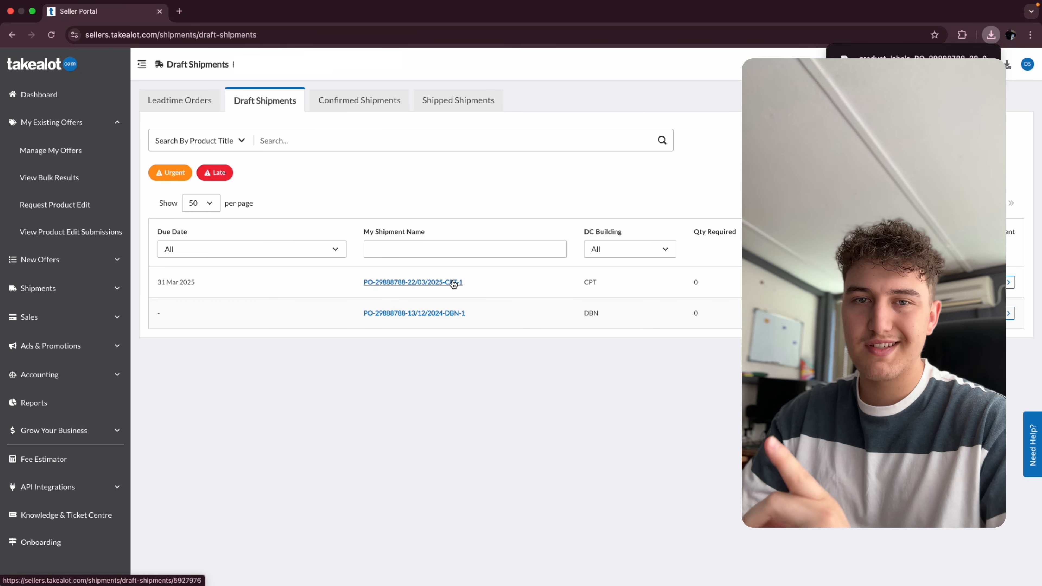
pyautogui.click(357, 105)
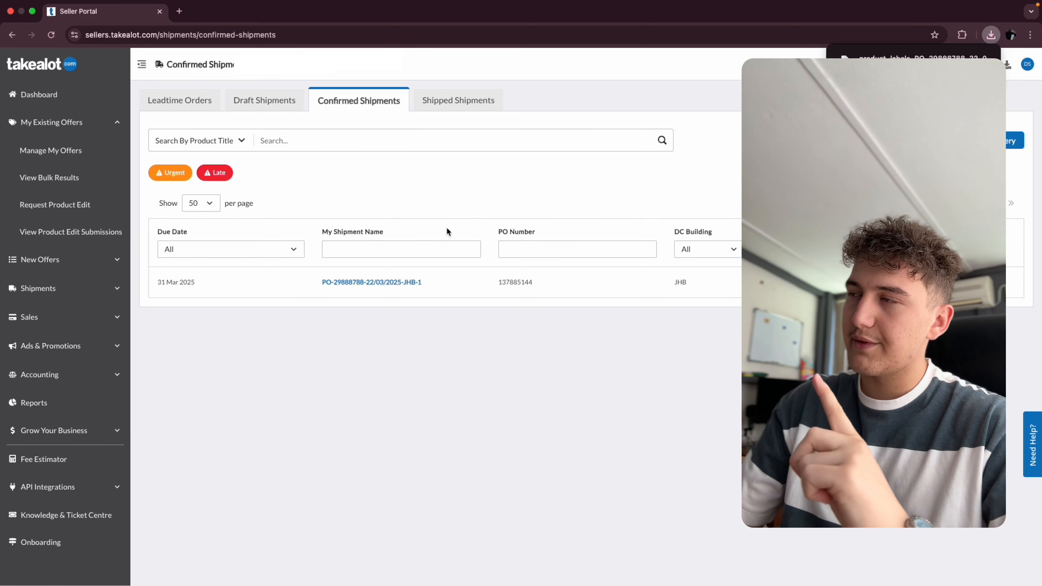
pyautogui.click(398, 284)
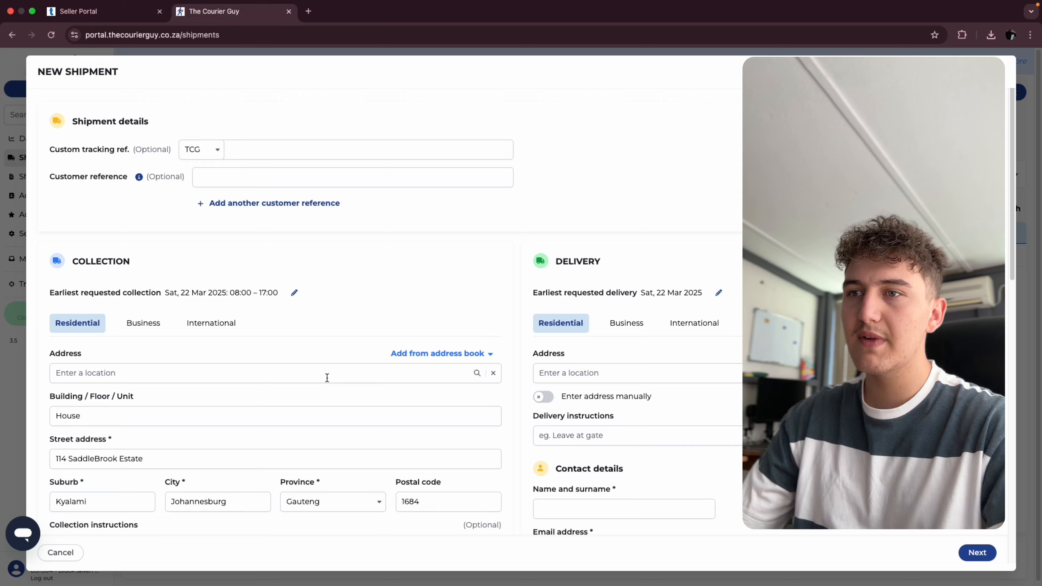
# - Review the collection and delivery details of the new shipment form in The Courier Guy portal
pyautogui.scroll(-3, 327, 377)
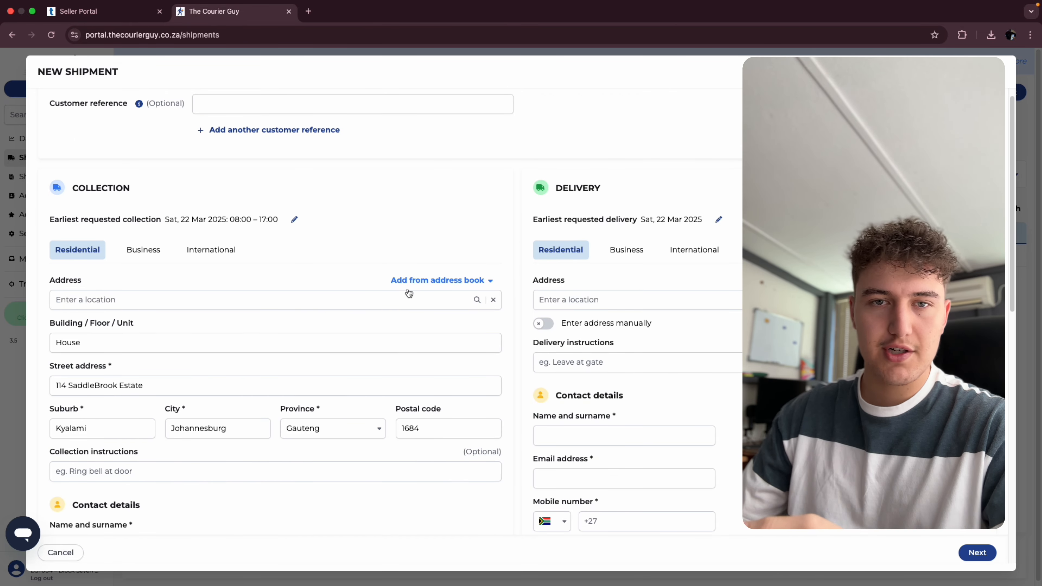
pyautogui.scroll(-1, 344, 377)
pyautogui.scroll(4, 344, 373)
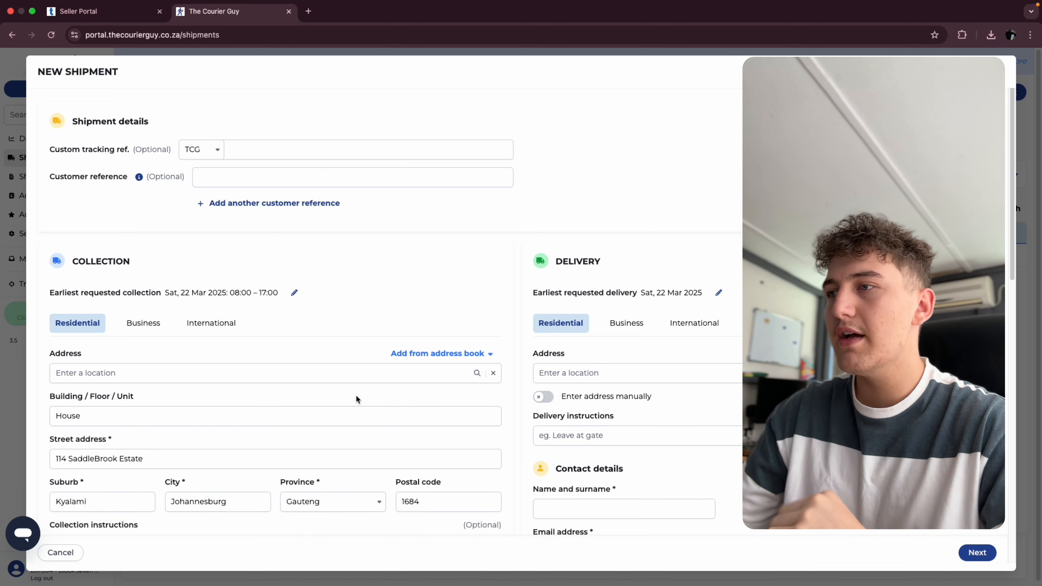
pyautogui.scroll(-4, 355, 396)
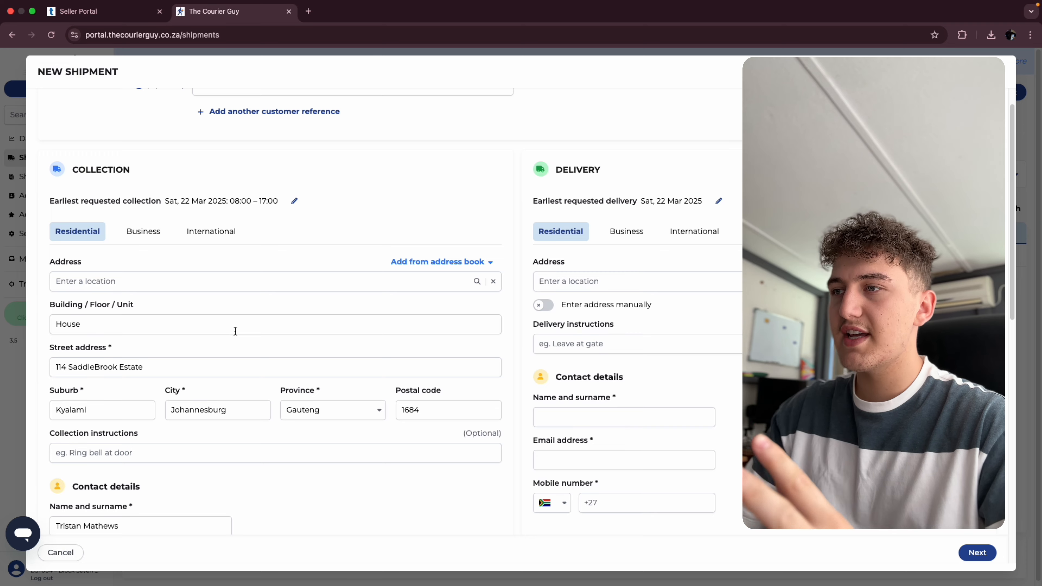
pyautogui.scroll(5, 272, 351)
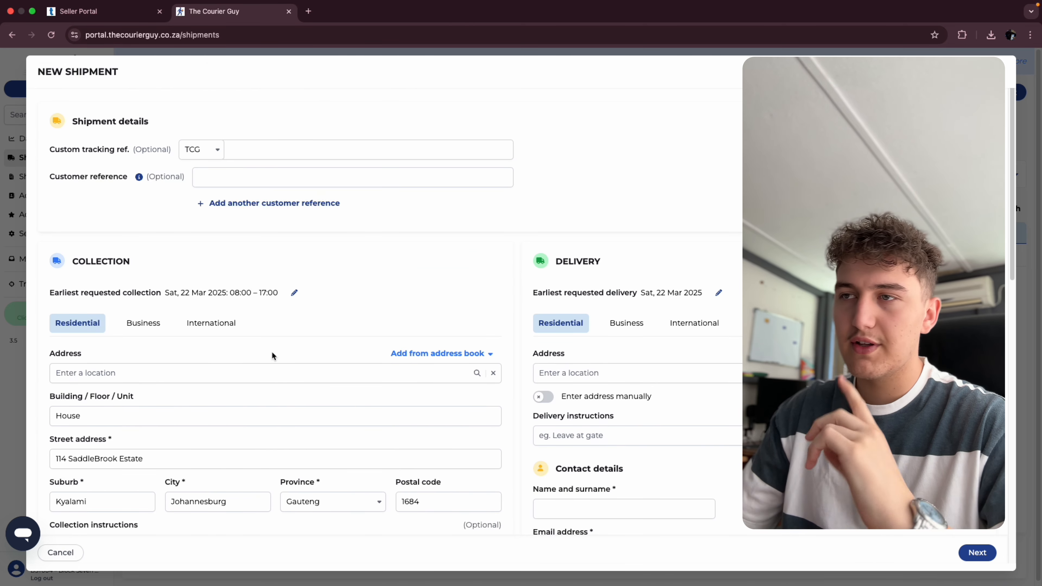
pyautogui.scroll(-1, 272, 351)
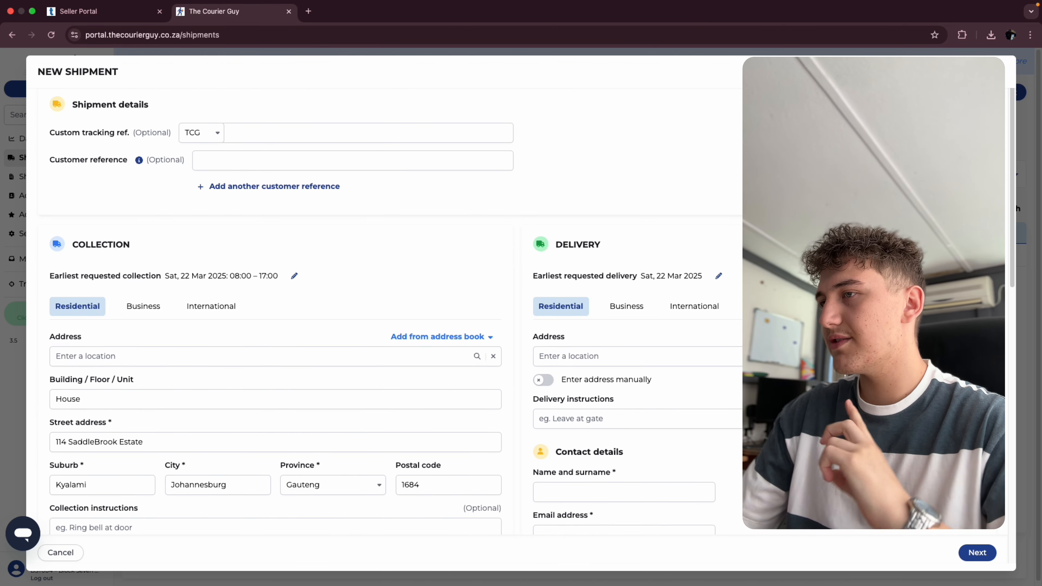
pyautogui.click(78, 11)
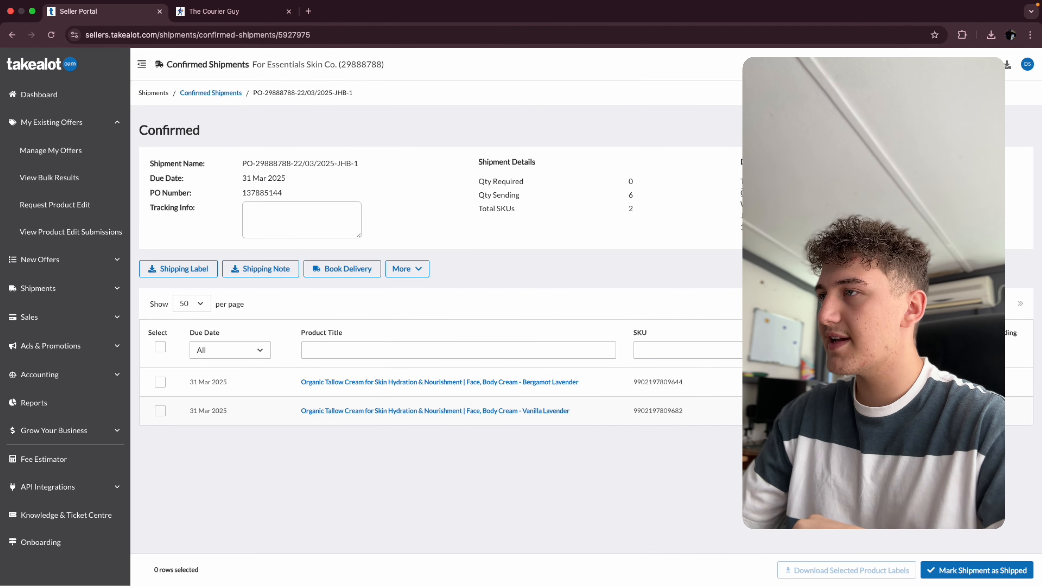
pyautogui.click(246, 12)
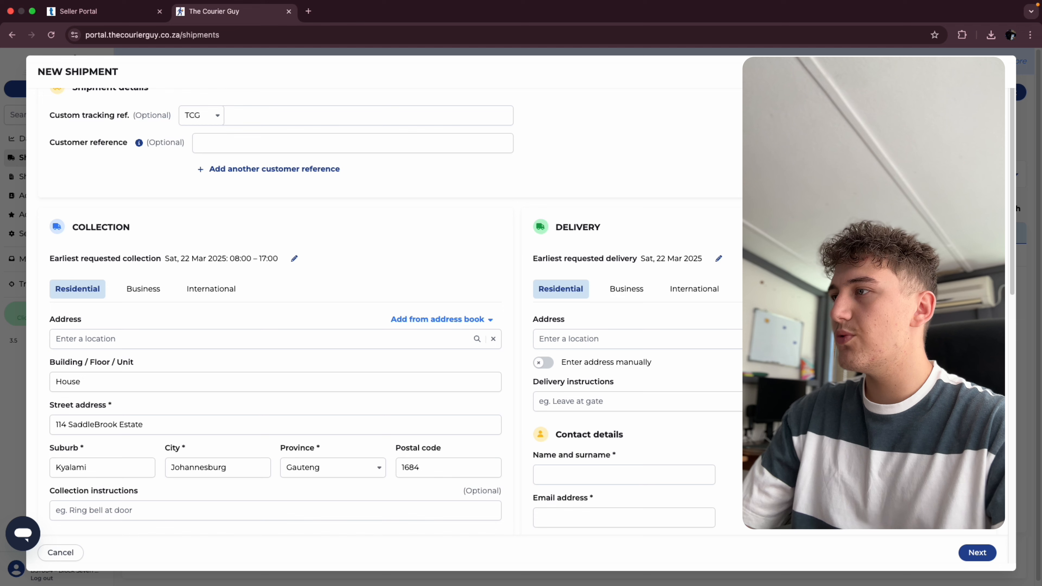
# - Fill in the delivery as a business address for TakeAlot in Kempton Park, Johannesburg
pyautogui.click(886, 518)
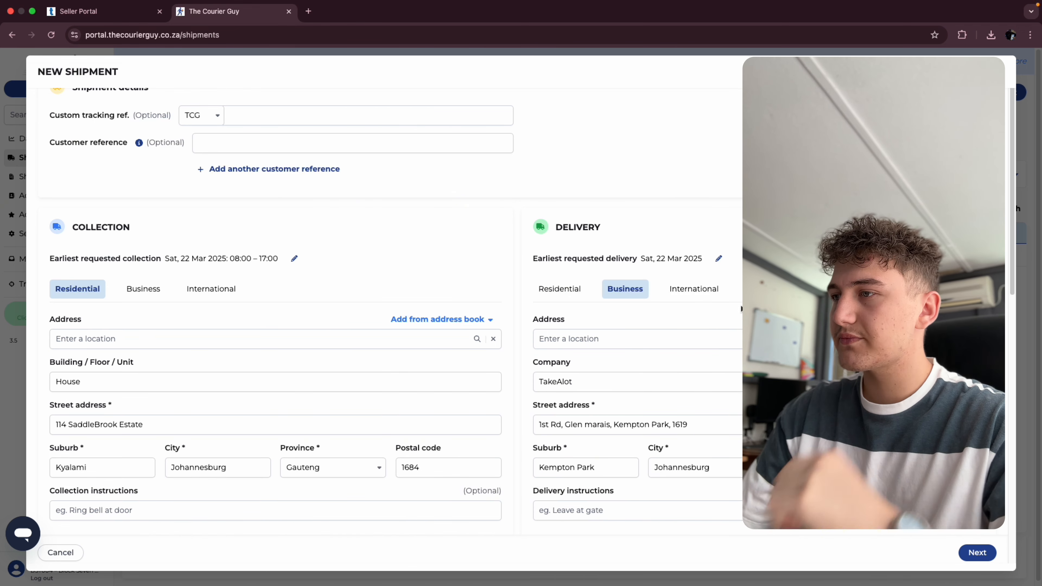
pyautogui.scroll(-2, 740, 309)
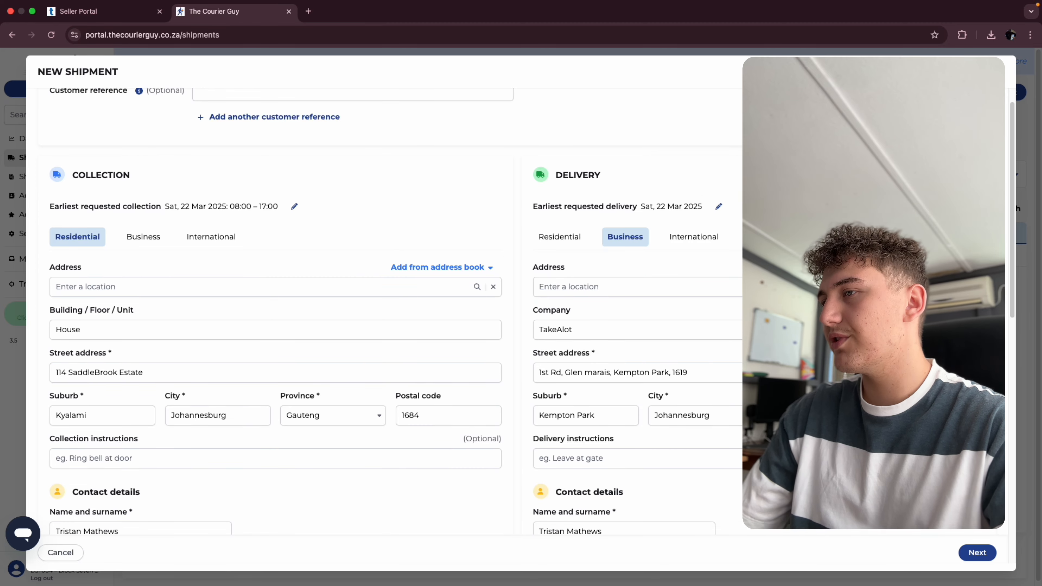
pyautogui.scroll(-1, 601, 319)
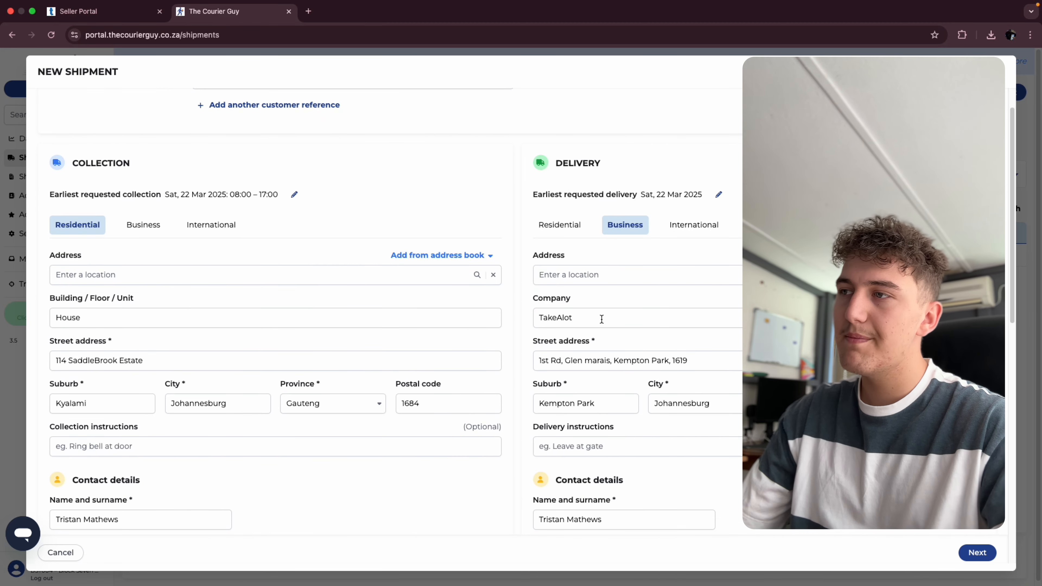
pyautogui.doubleClick(576, 322)
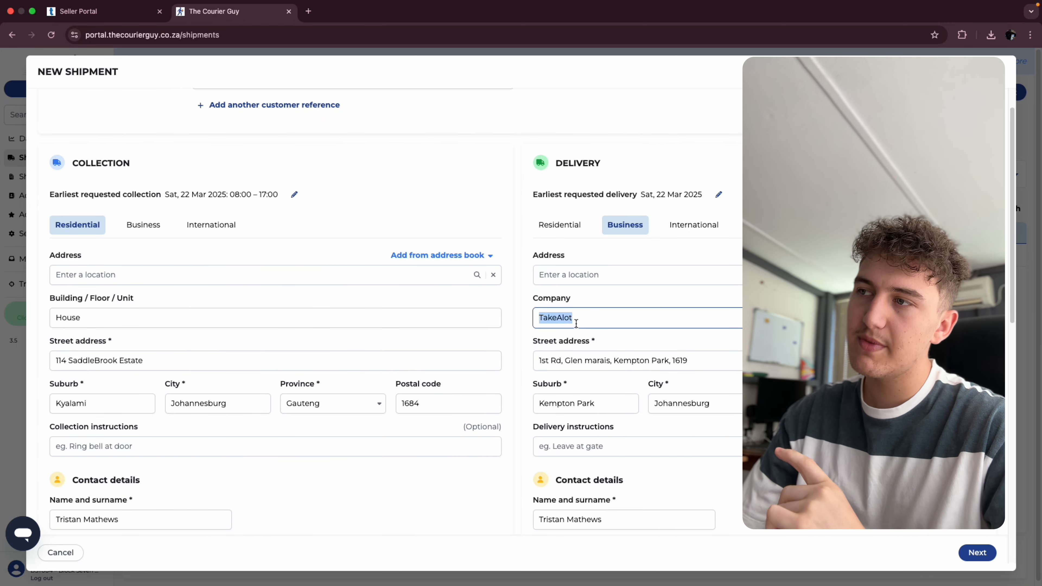
pyautogui.click(618, 340)
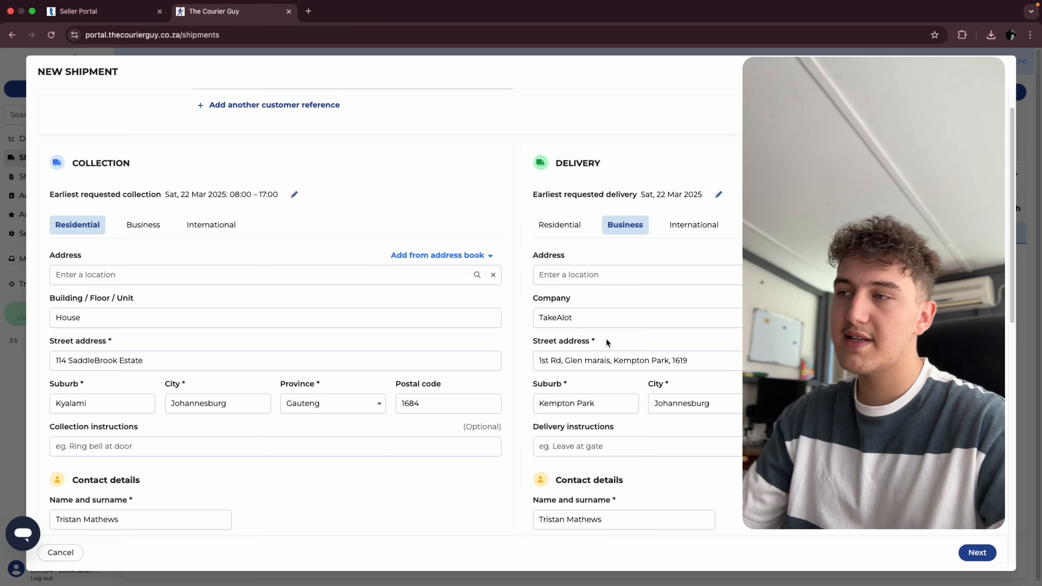
# - Try to continue past the parcel details with the default 10 cm dimensions and weight 1
pyautogui.scroll(-15, 605, 338)
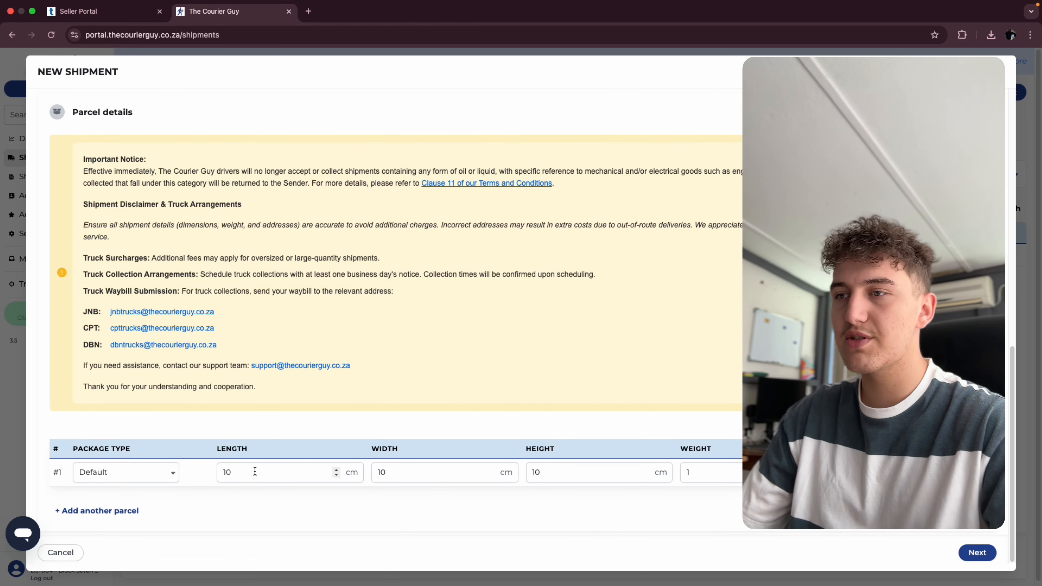
pyautogui.click(255, 471)
pyautogui.click(438, 468)
pyautogui.click(607, 472)
pyautogui.click(724, 471)
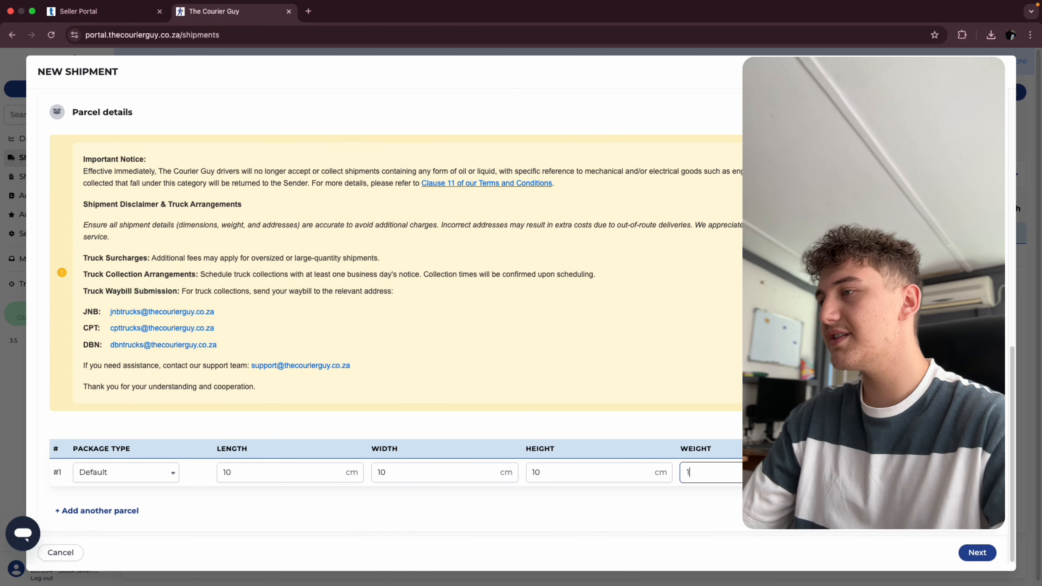
pyautogui.click(784, 534)
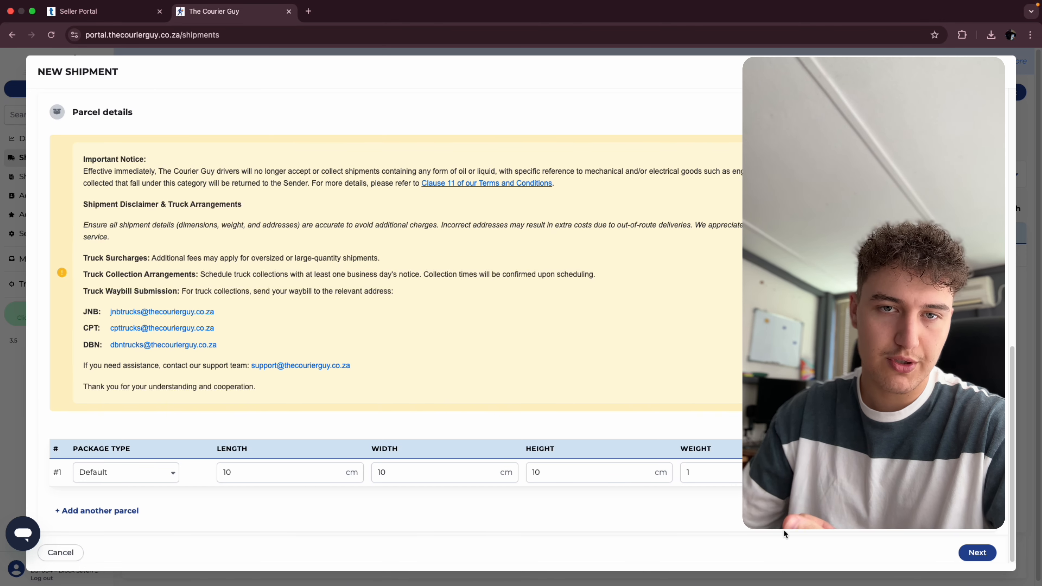
pyautogui.click(977, 552)
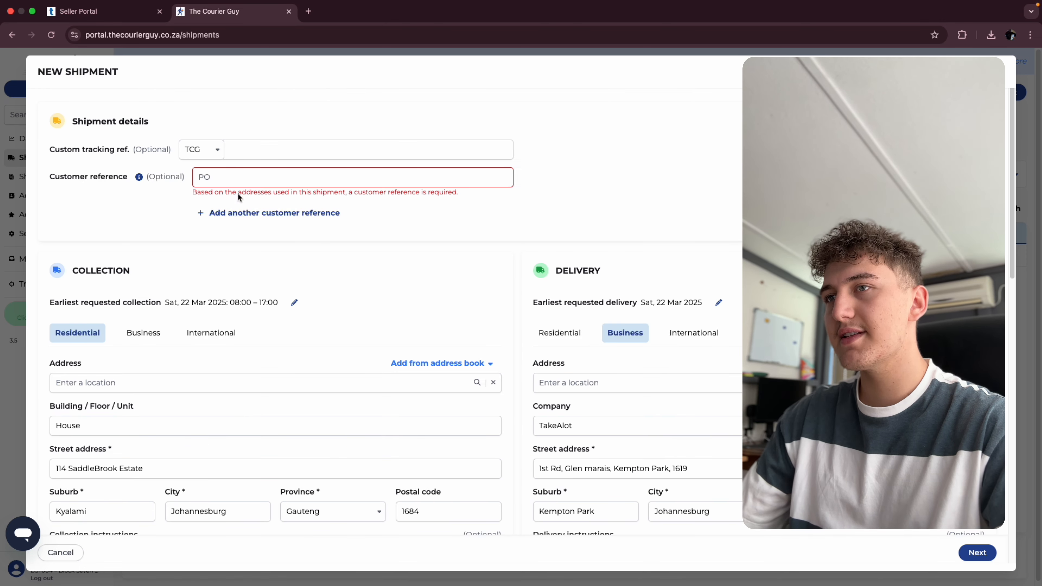
# - Copy the PO number of the confirmed JHB shipment in the Seller Portal
pyautogui.click(232, 176)
pyautogui.click(144, 209)
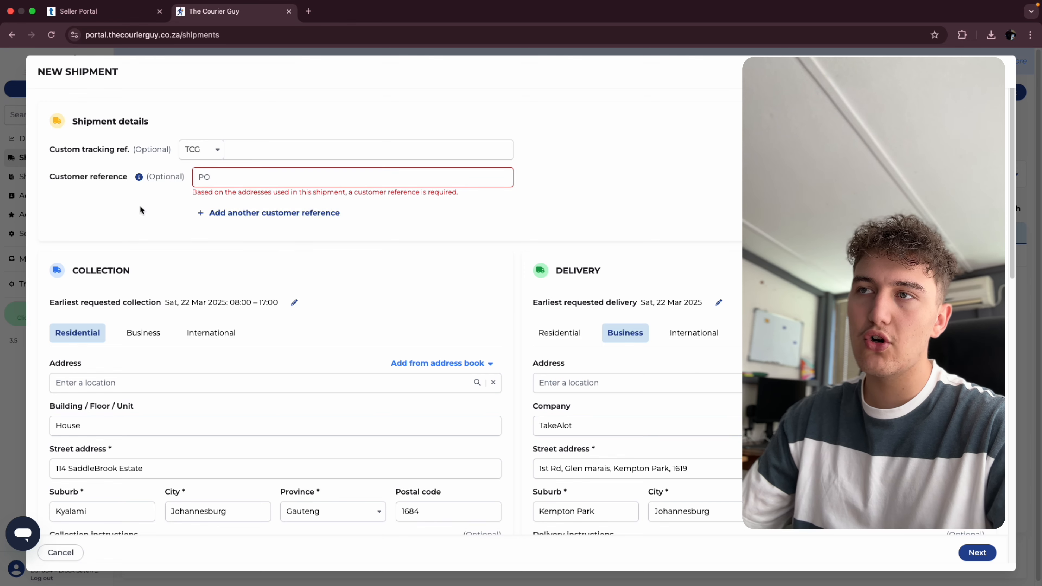
pyautogui.click(78, 11)
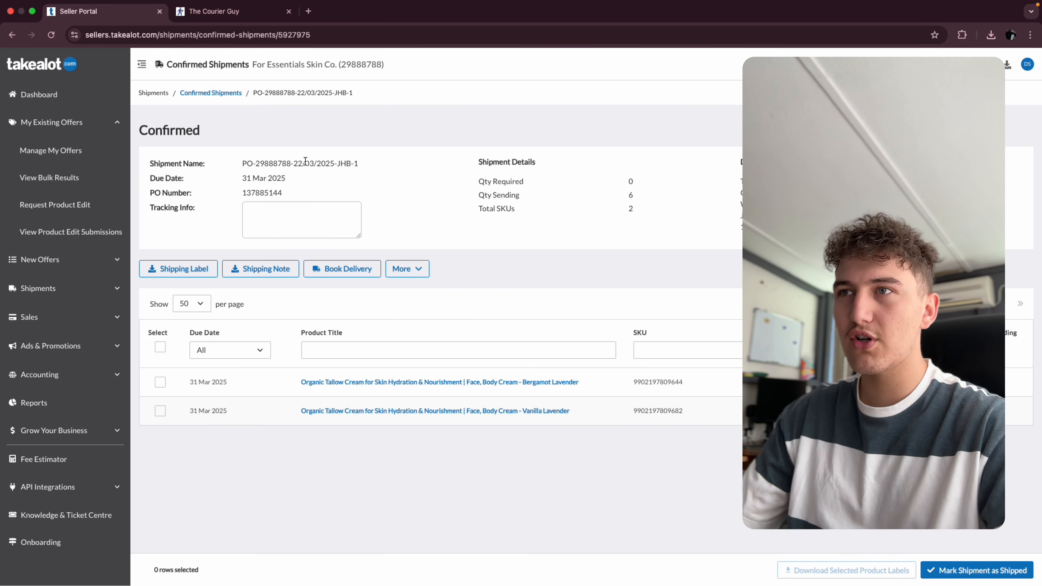
pyautogui.moveTo(283, 193); pyautogui.dragTo(255, 193)
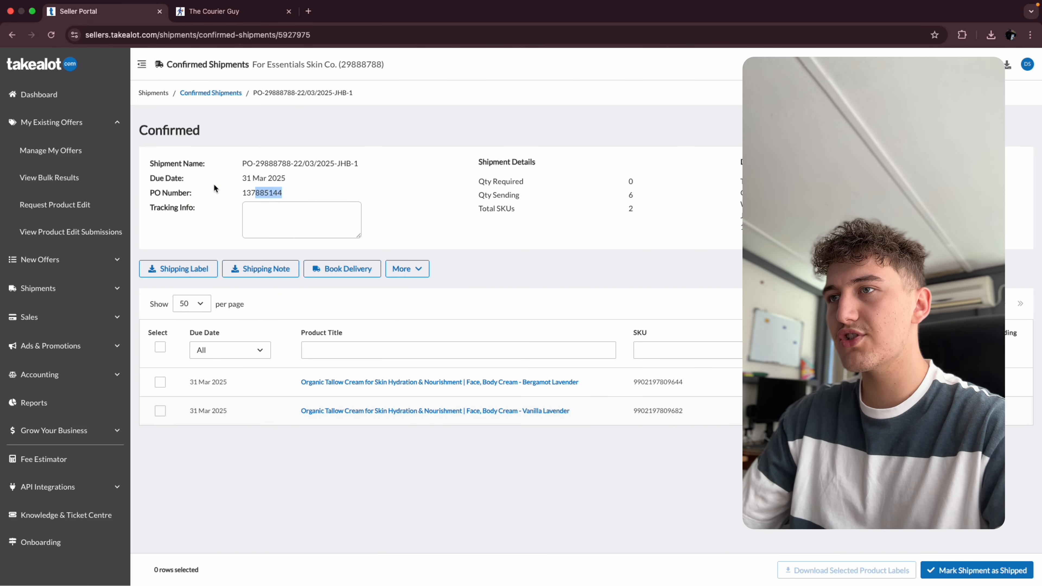
pyautogui.doubleClick(262, 193)
pyautogui.rightClick(270, 193)
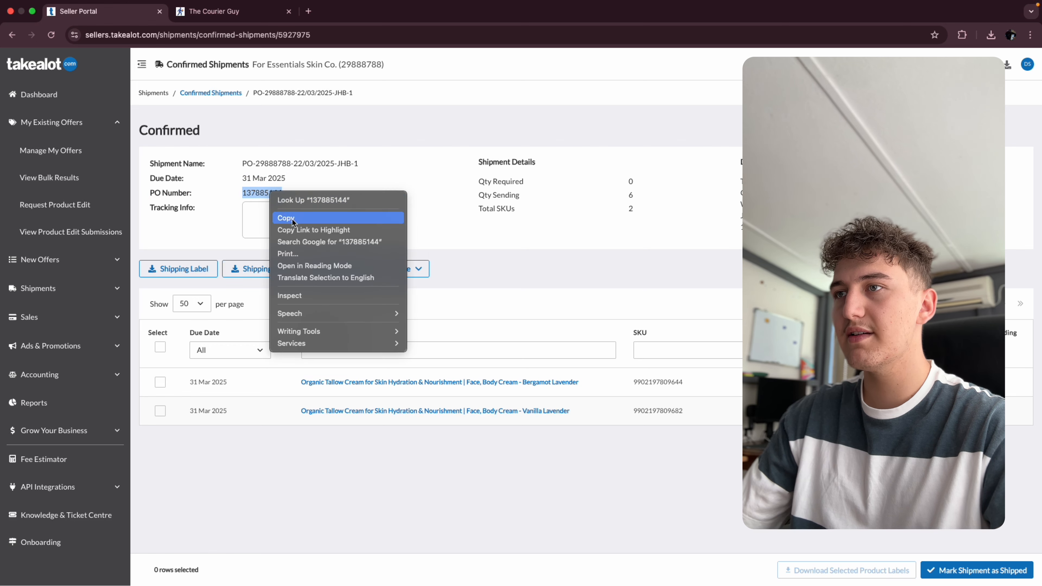
pyautogui.click(294, 218)
# - Paste the PO number as the customer reference in The Courier Guy form and continue past the special requests
pyautogui.click(221, 11)
pyautogui.click(254, 181)
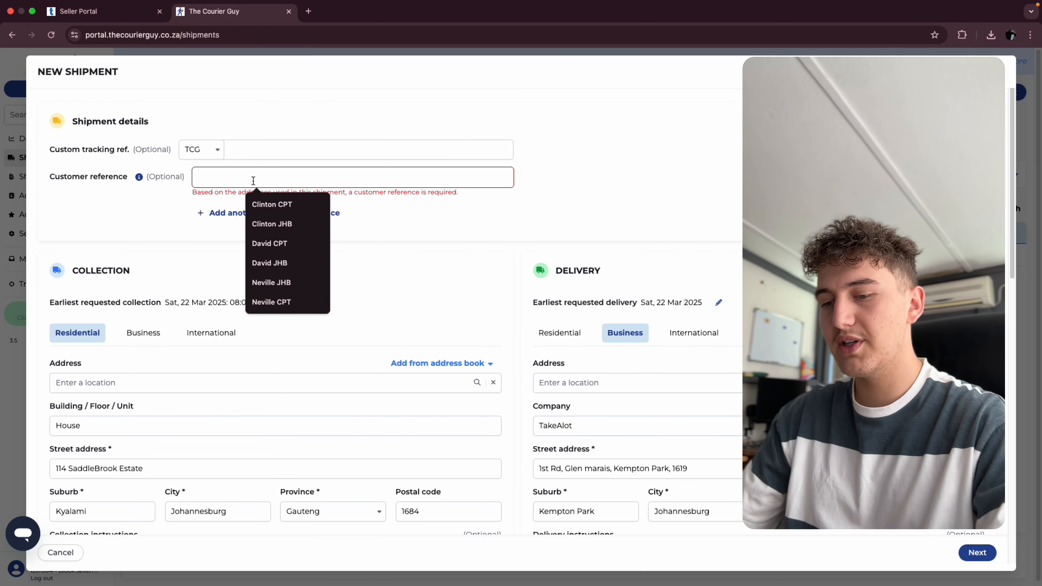
pyautogui.press('super+v')
pyautogui.scroll(-15, 624, 191)
pyautogui.click(964, 552)
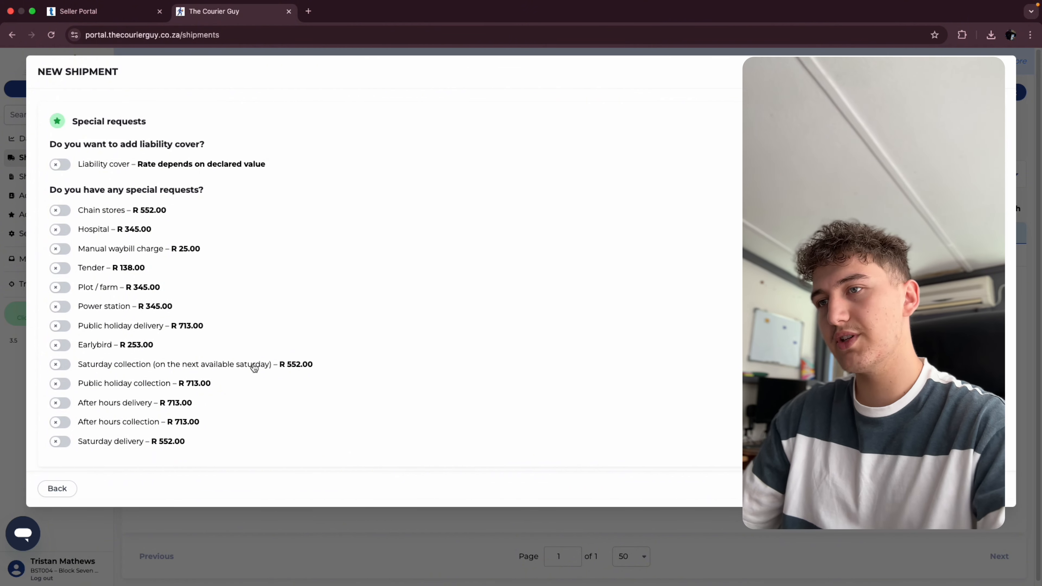
pyautogui.click(1001, 491)
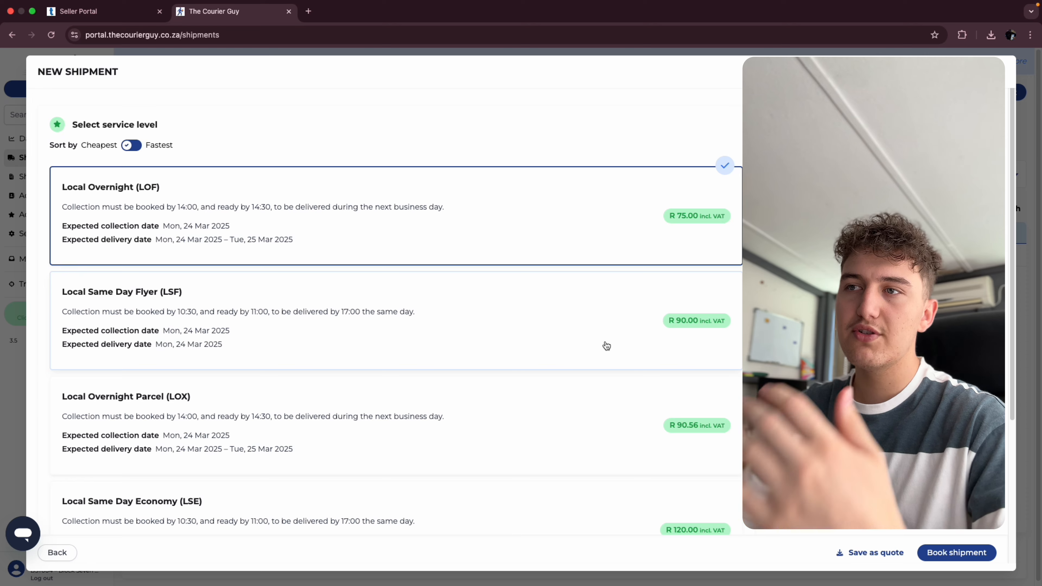
# - Book the shipment with the Local Overnight (LOF) service level
pyautogui.scroll(-2, 604, 336)
pyautogui.scroll(-3, 604, 336)
pyautogui.scroll(5, 625, 390)
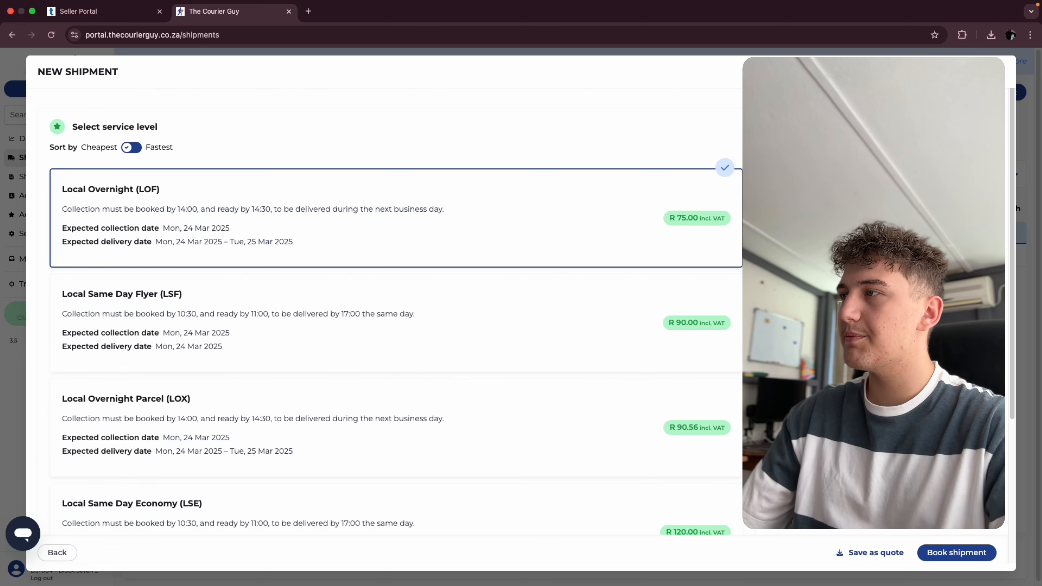
pyautogui.press('super+a')
pyautogui.click(870, 295)
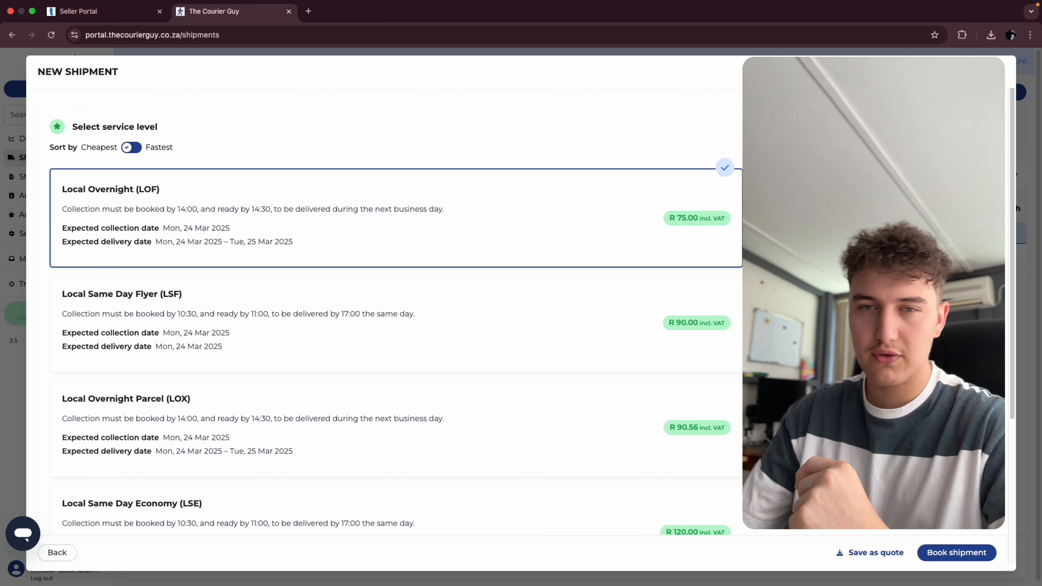
pyautogui.click(937, 549)
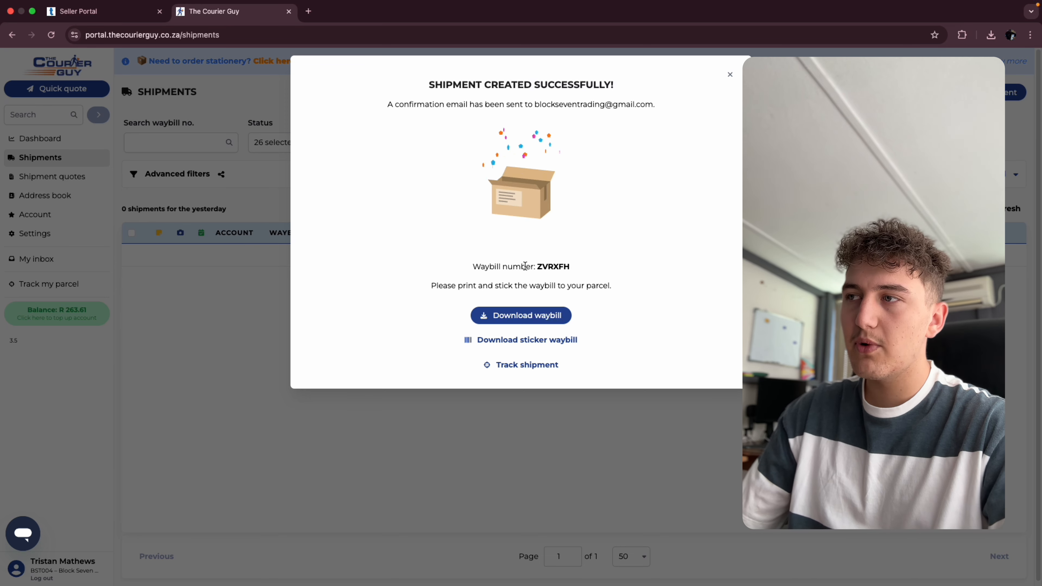
pyautogui.moveTo(537, 267); pyautogui.dragTo(573, 267)
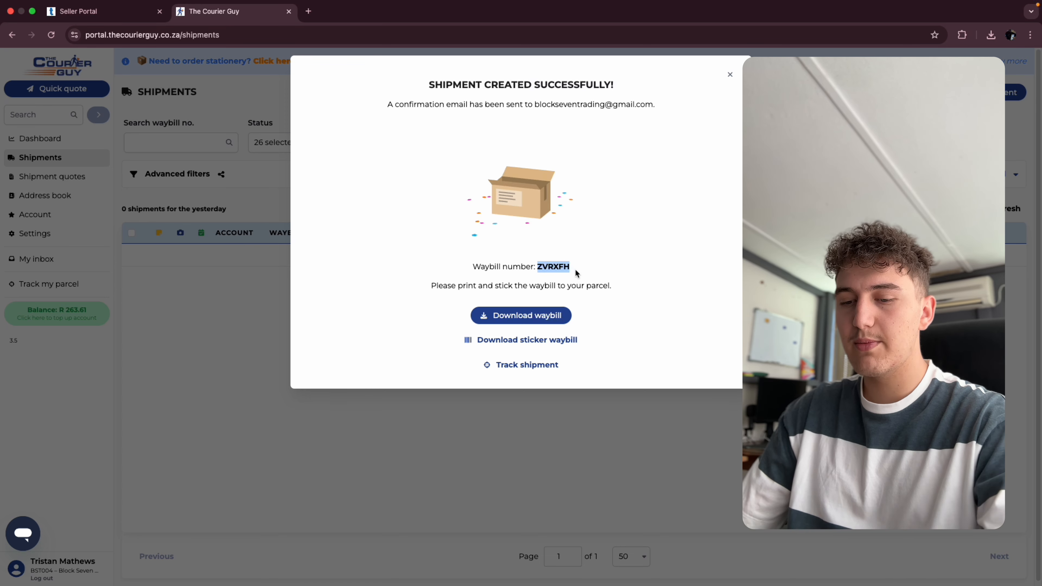
pyautogui.press('super+1')
pyautogui.click(283, 215)
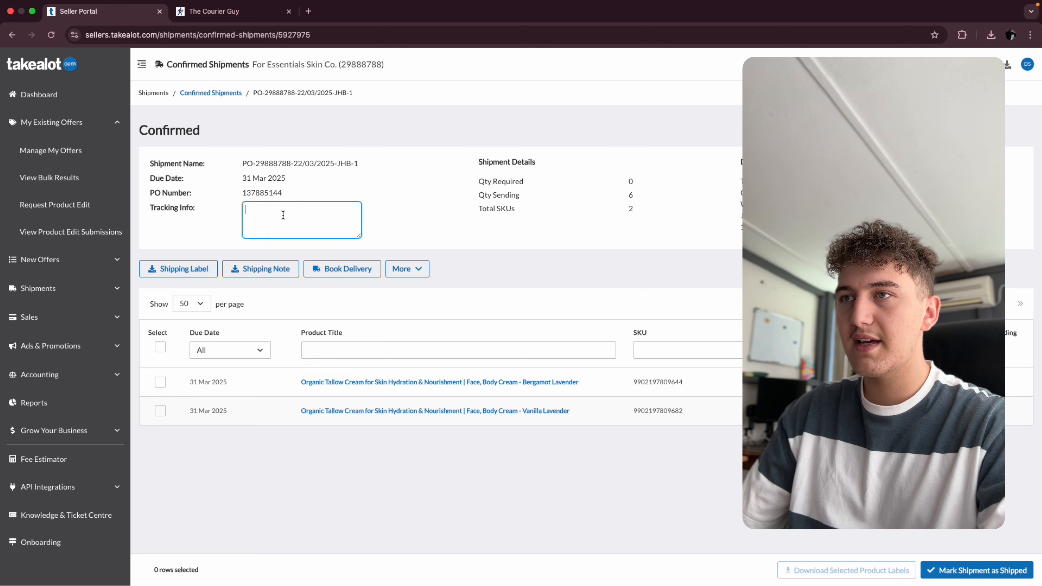
pyautogui.press('super+v')
pyautogui.click(475, 218)
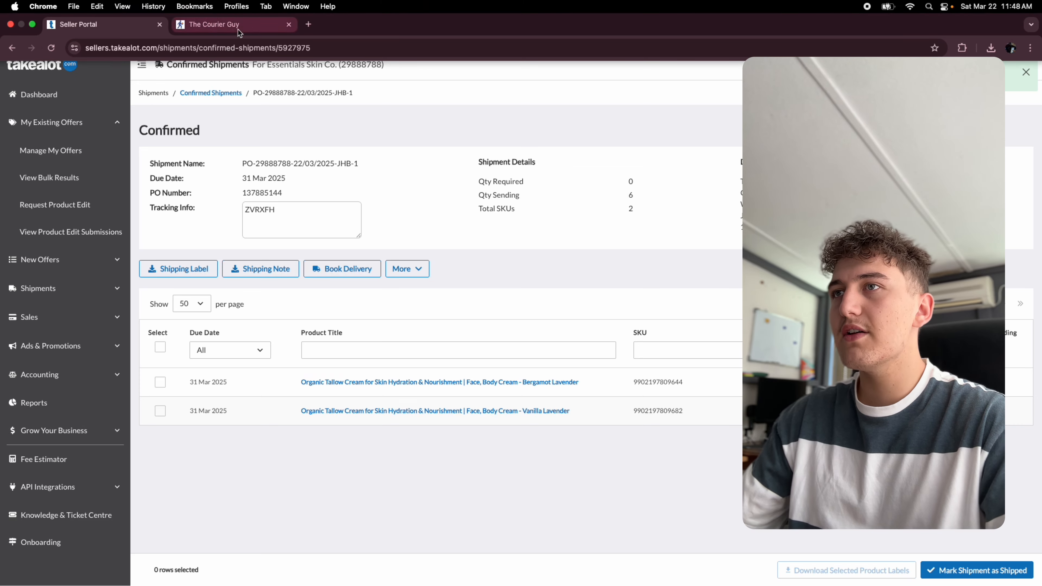
# - Open Book Delivery from the JHB shipment and sign in to the Takealot Booking System with the saved e-mail and password
pyautogui.click(239, 29)
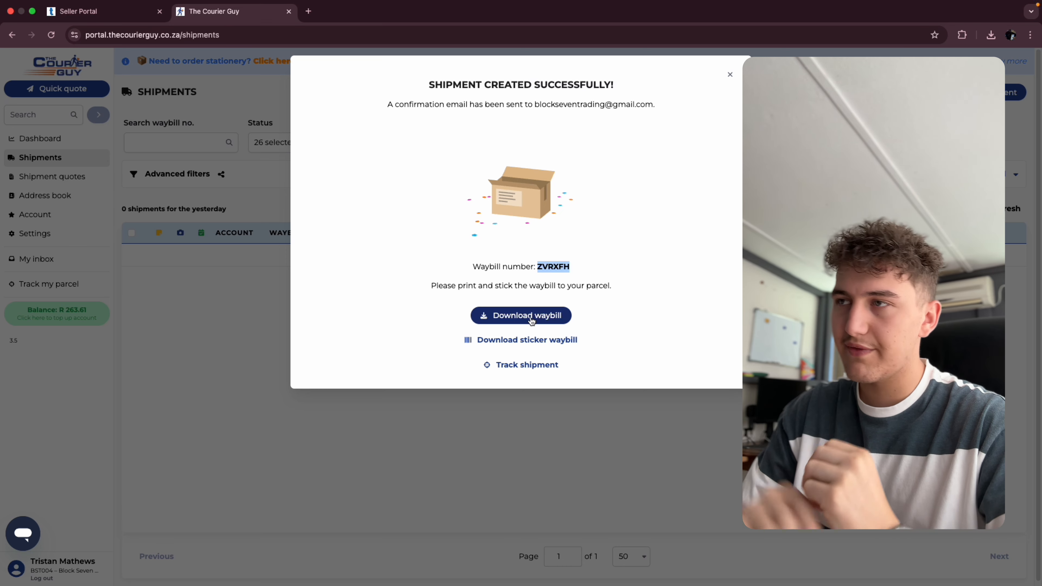
pyautogui.click(78, 11)
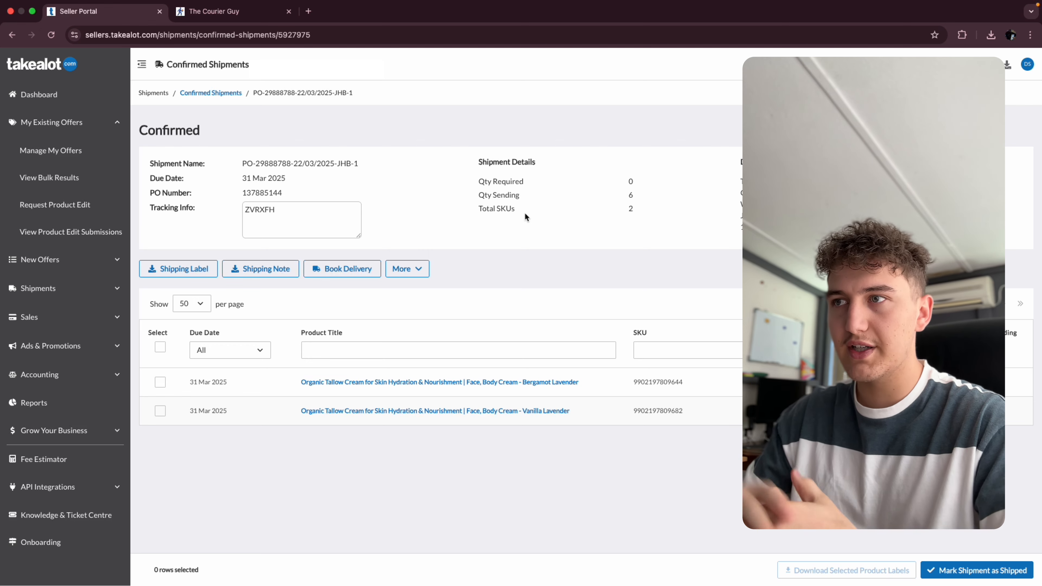
pyautogui.click(357, 272)
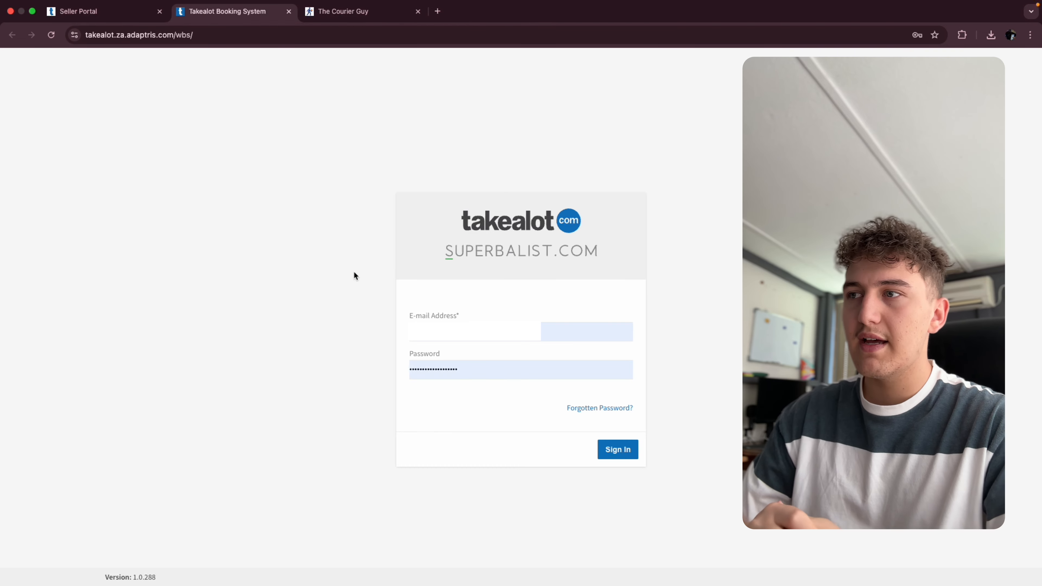
pyautogui.click(525, 332)
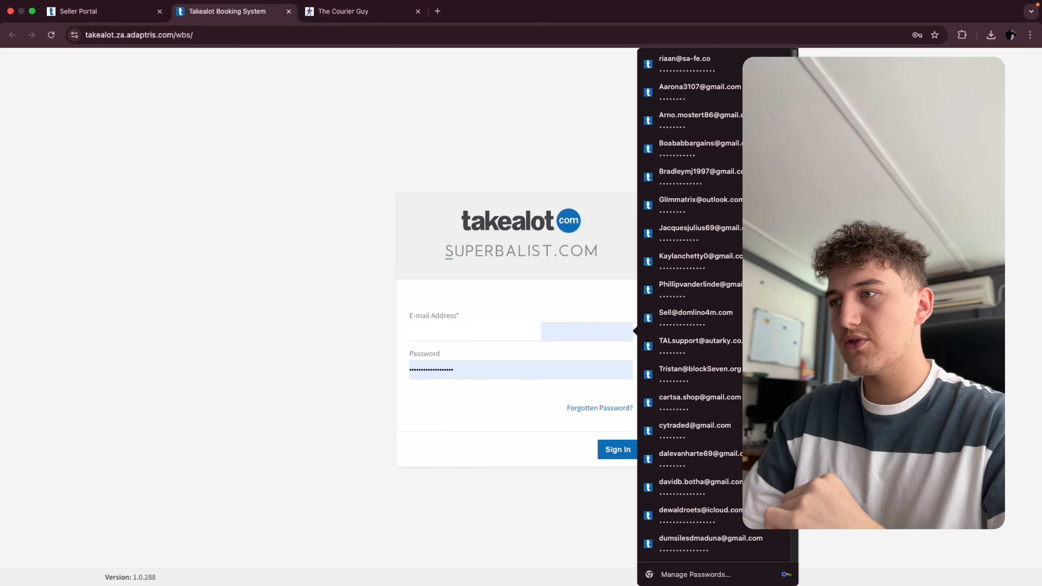
pyautogui.write('st')
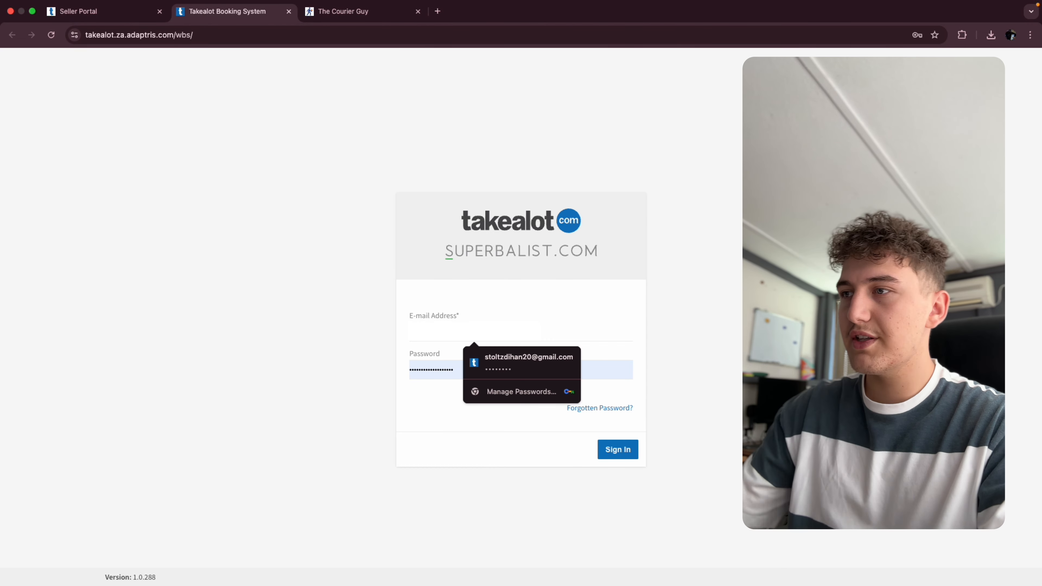
pyautogui.click(518, 363)
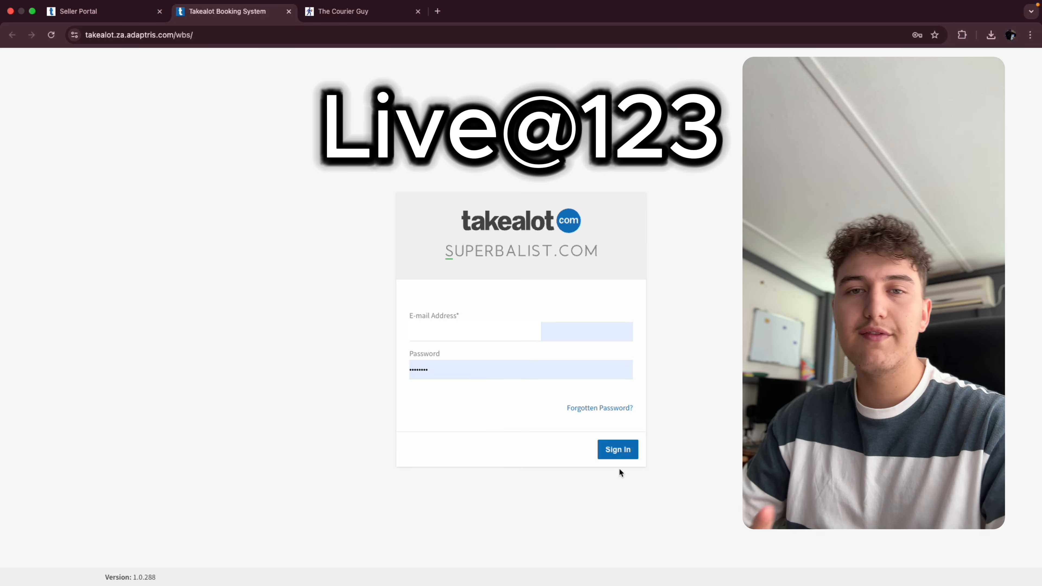
pyautogui.click(614, 452)
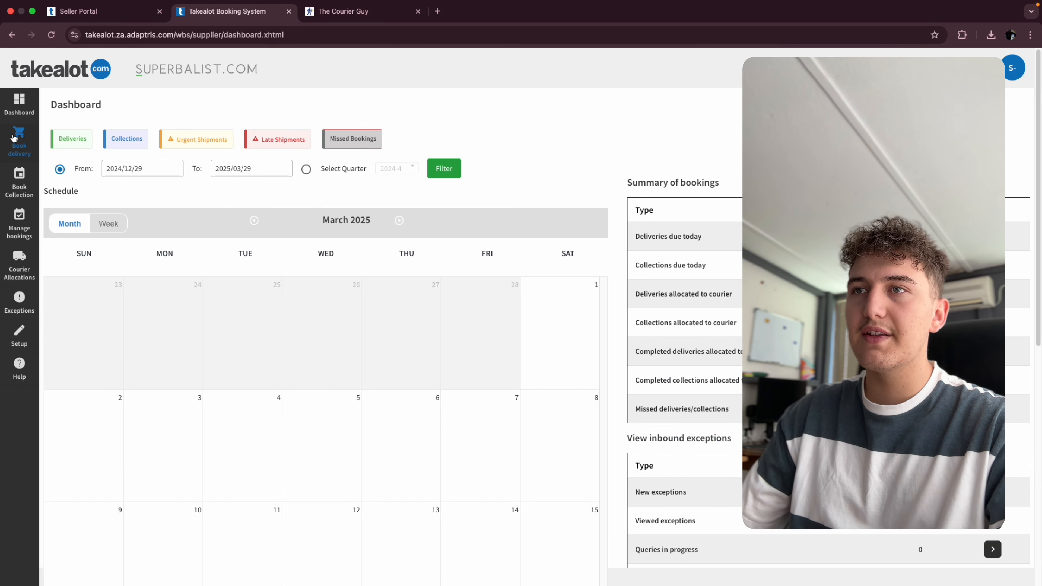
# - Open the Book delivery page and copy the JHB shipment's tracking number ZVRXFH from the Seller Portal
pyautogui.click(23, 146)
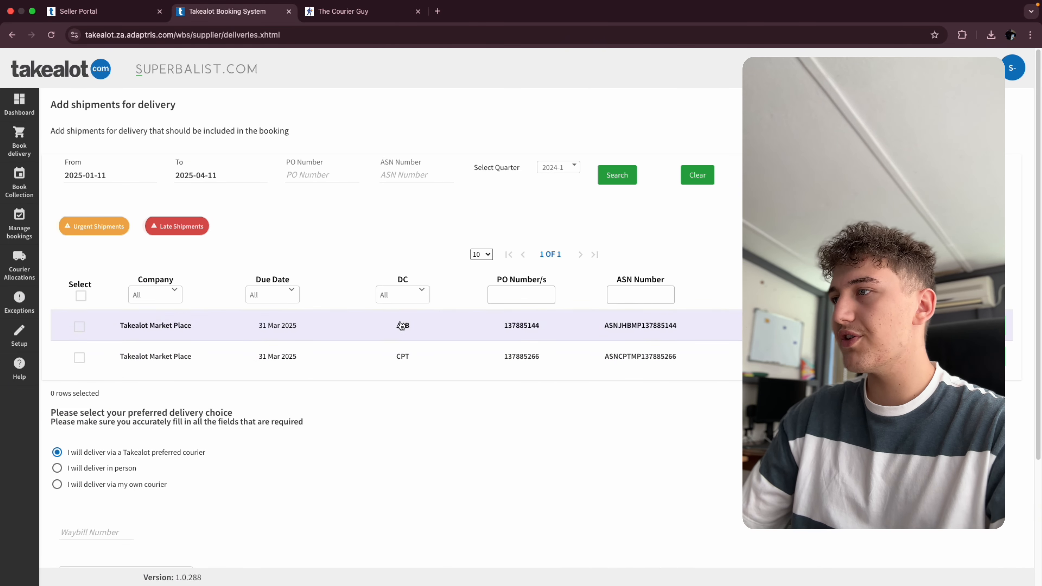
pyautogui.click(110, 12)
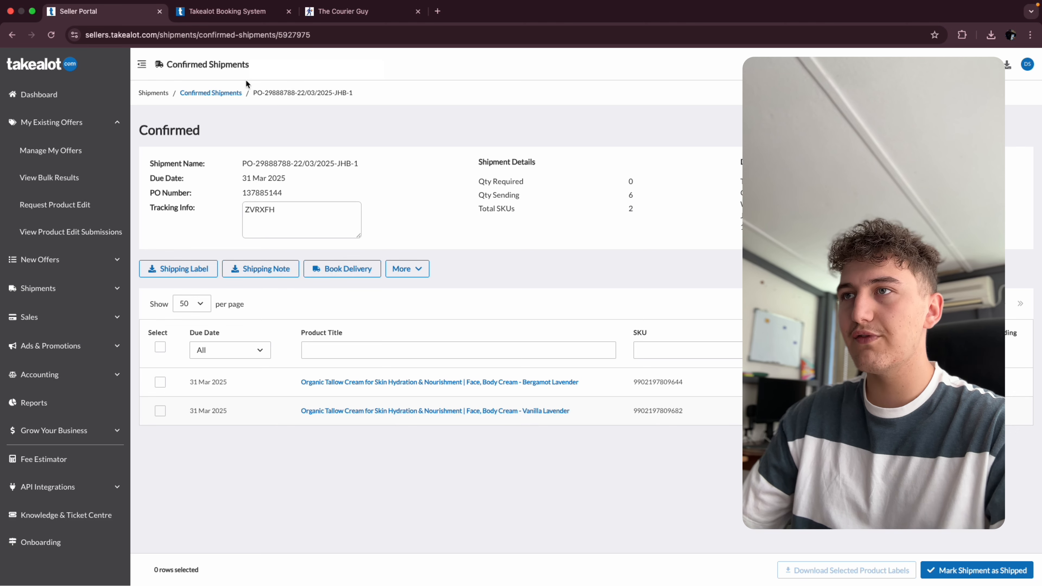
pyautogui.click(220, 94)
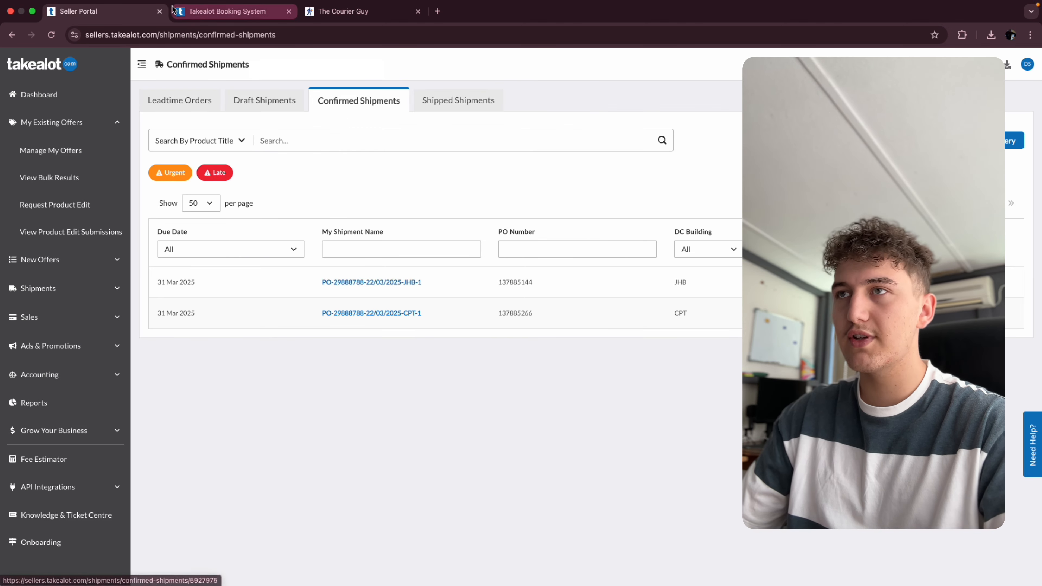
pyautogui.click(194, 15)
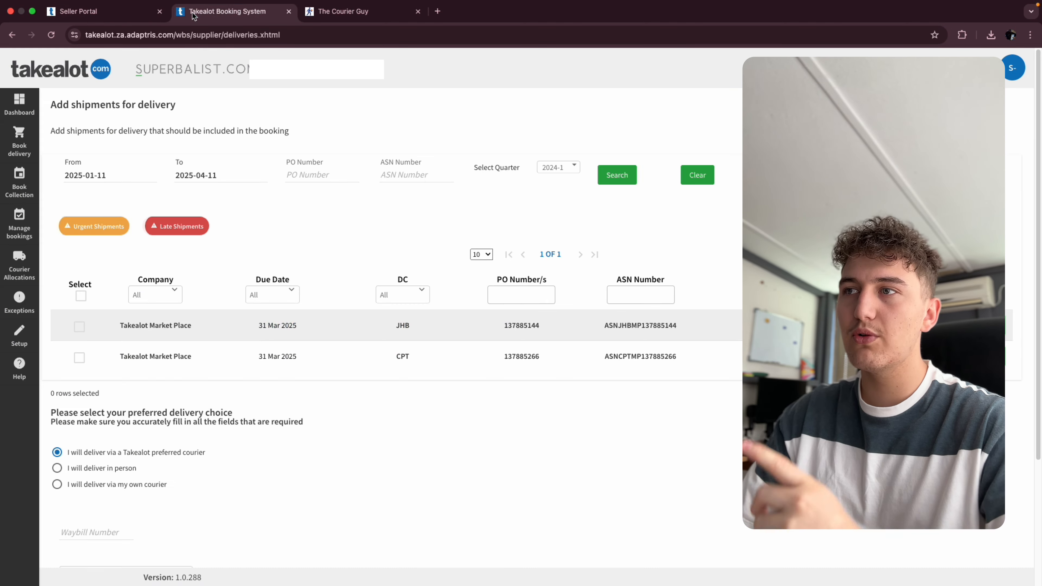
pyautogui.click(110, 11)
pyautogui.click(400, 289)
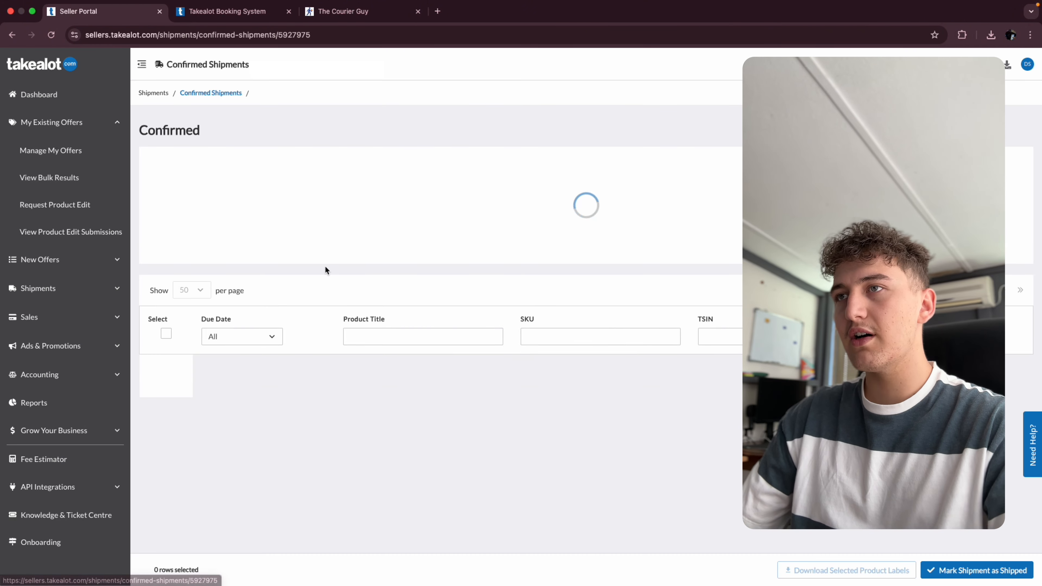
pyautogui.moveTo(276, 212); pyautogui.dragTo(192, 204)
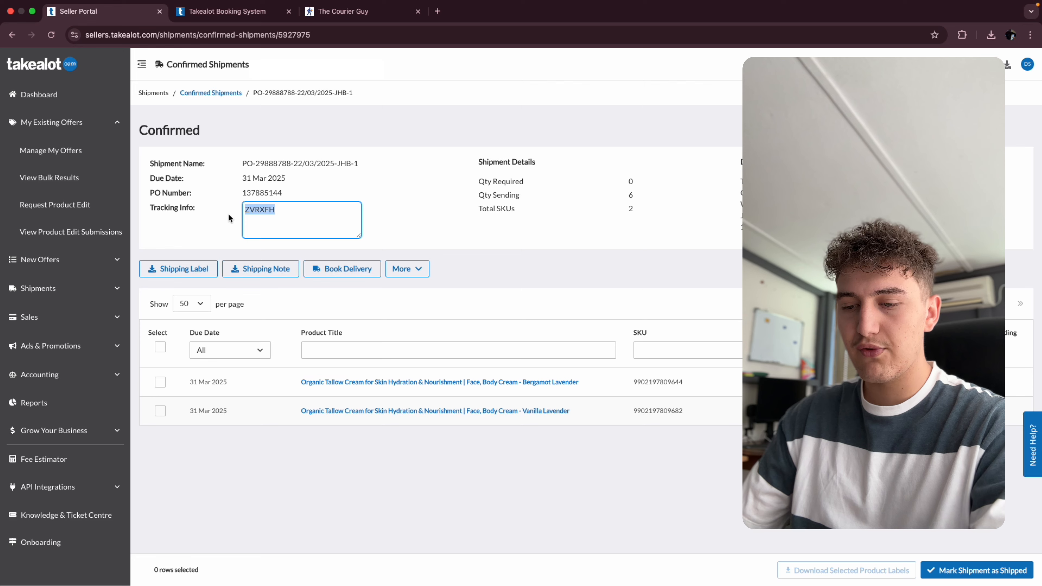
# - Select the JHB shipment for delivery and paste ZVRXFH as its waybill number
pyautogui.click(222, 10)
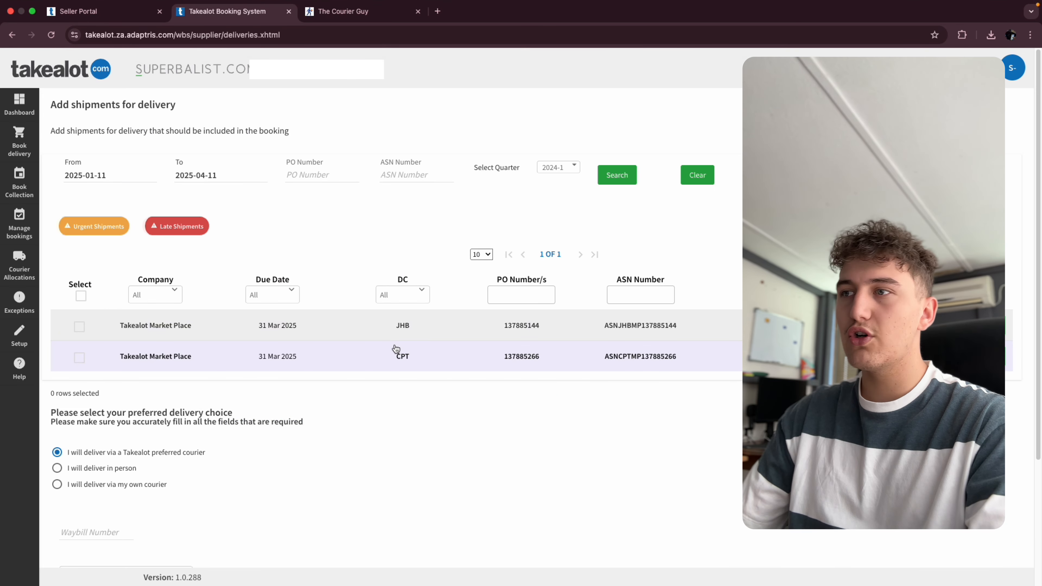
pyautogui.click(363, 321)
pyautogui.scroll(-5, 225, 280)
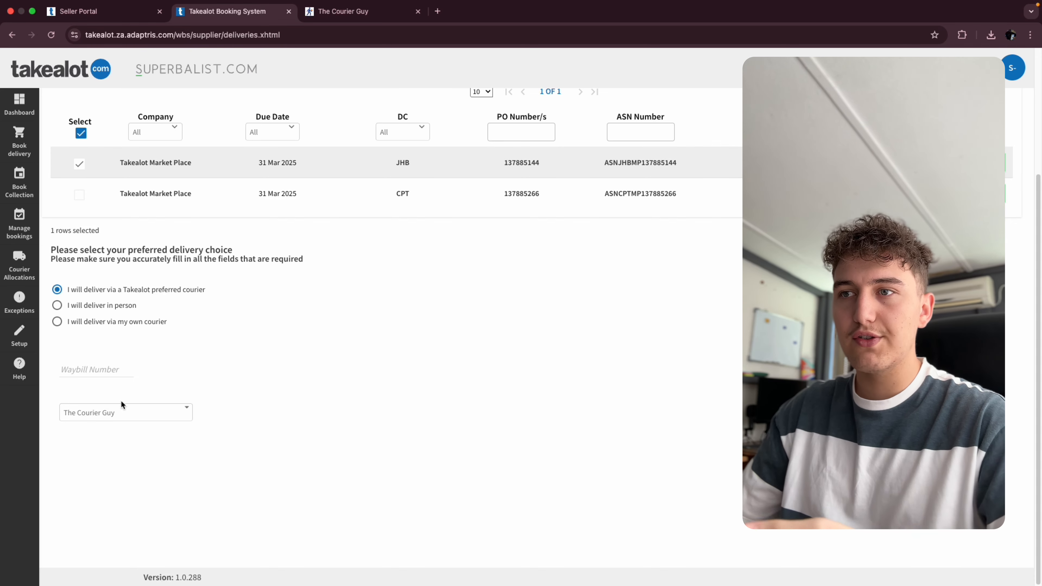
pyautogui.click(91, 369)
pyautogui.press('super+v')
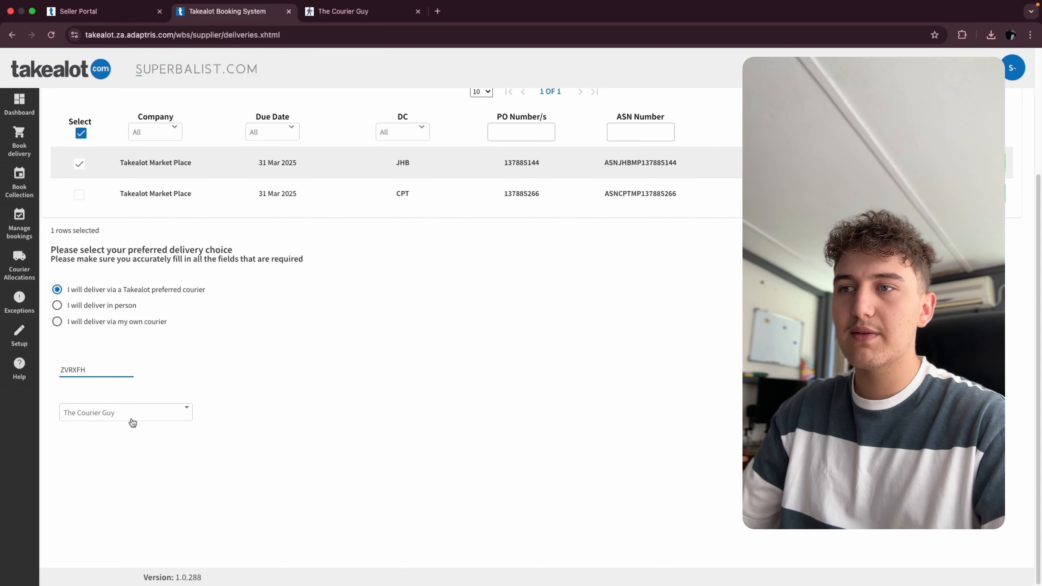
# - Choose The Courier Guy as the Takealot preferred courier and continue to the booking details
pyautogui.click(115, 415)
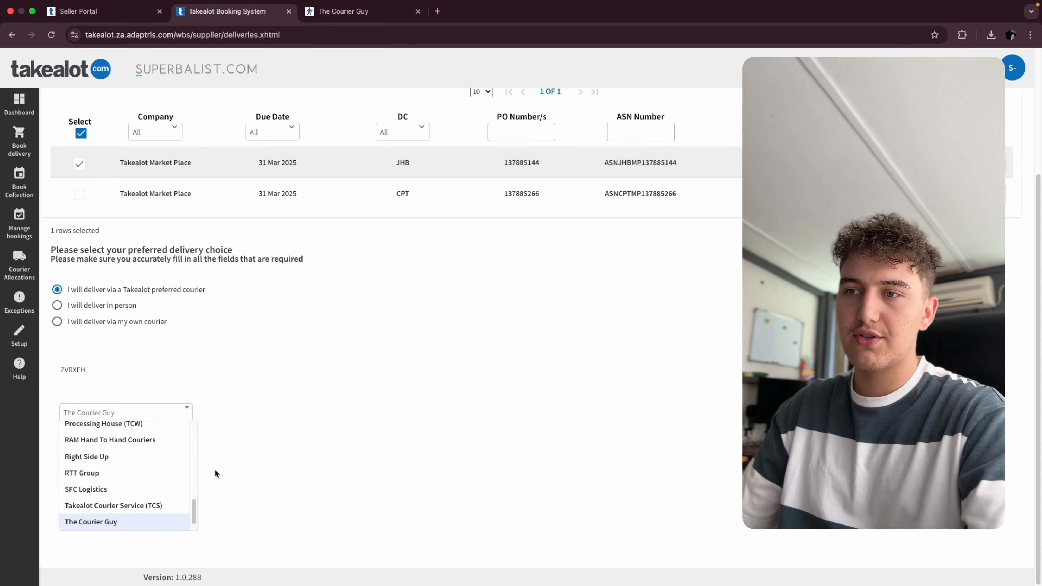
pyautogui.click(143, 522)
pyautogui.scroll(3, 531, 470)
pyautogui.scroll(-3, 636, 472)
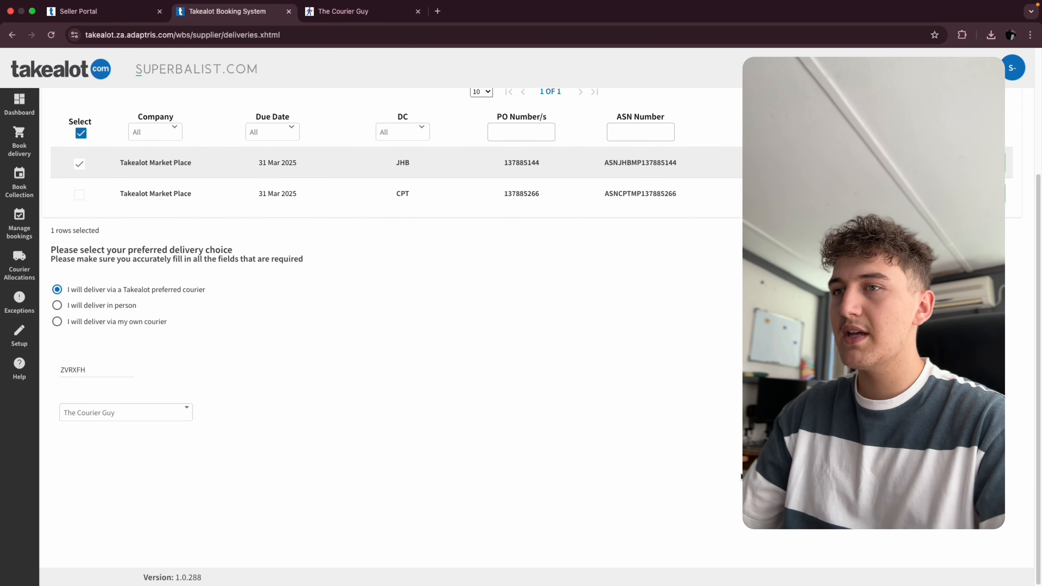
pyautogui.click(956, 485)
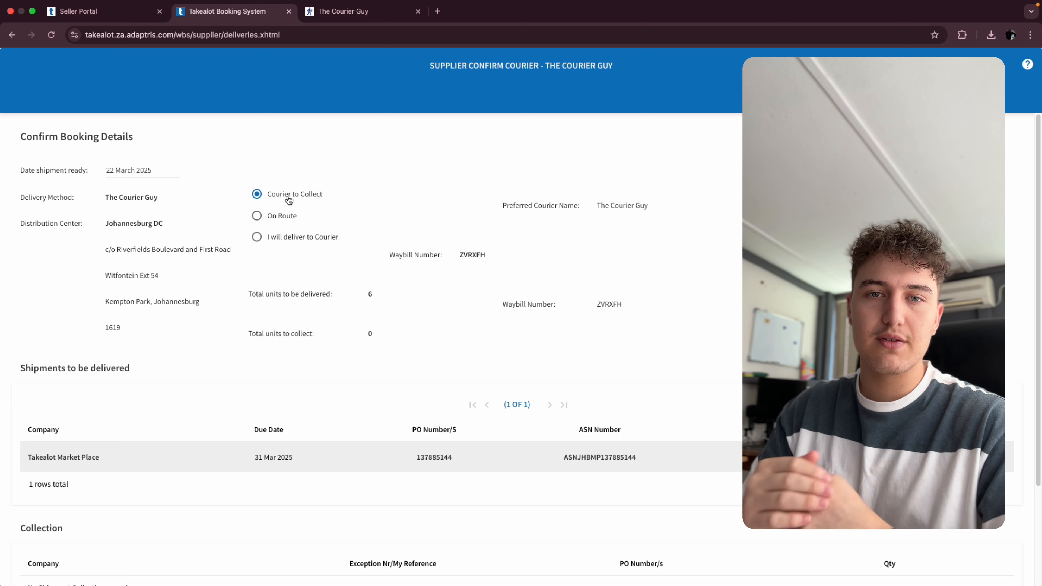
# - Keep Courier to Collect as the delivery option and confirm allocating the shipment to the courier
pyautogui.click(274, 215)
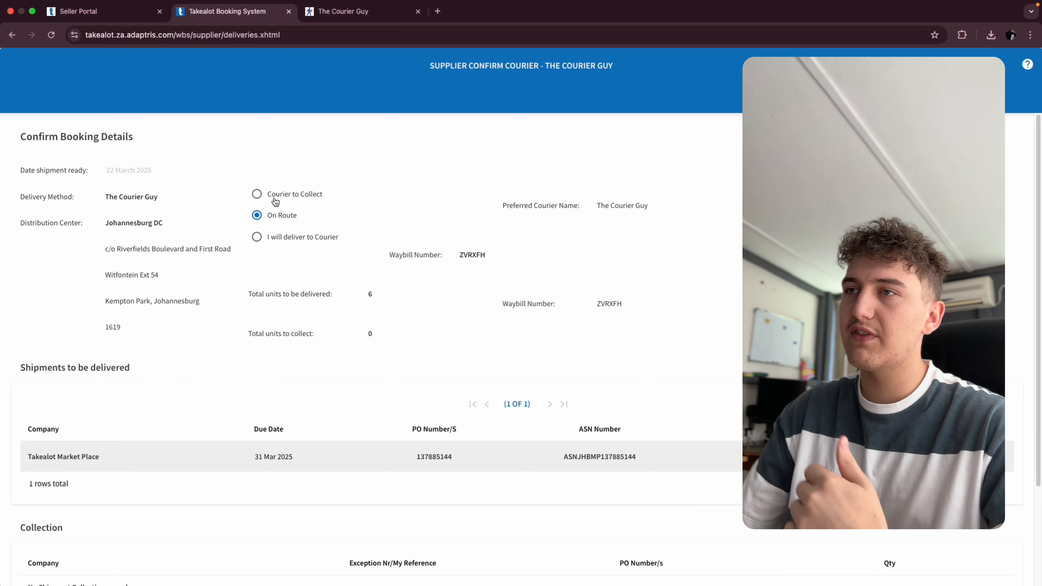
pyautogui.click(258, 194)
pyautogui.scroll(-3, 261, 193)
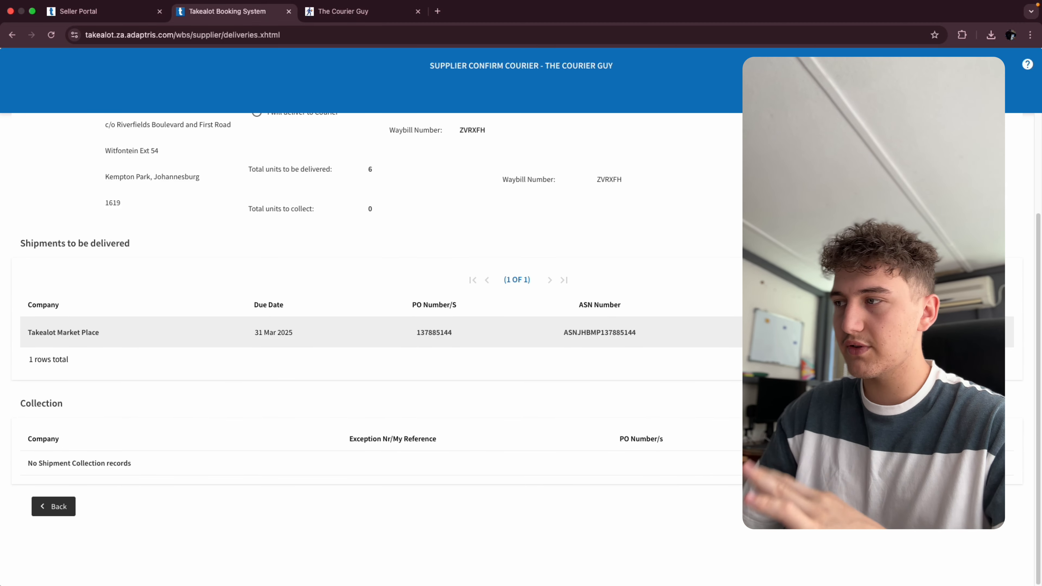
pyautogui.scroll(3, 521, 349)
pyautogui.scroll(-3, 521, 349)
pyautogui.click(977, 506)
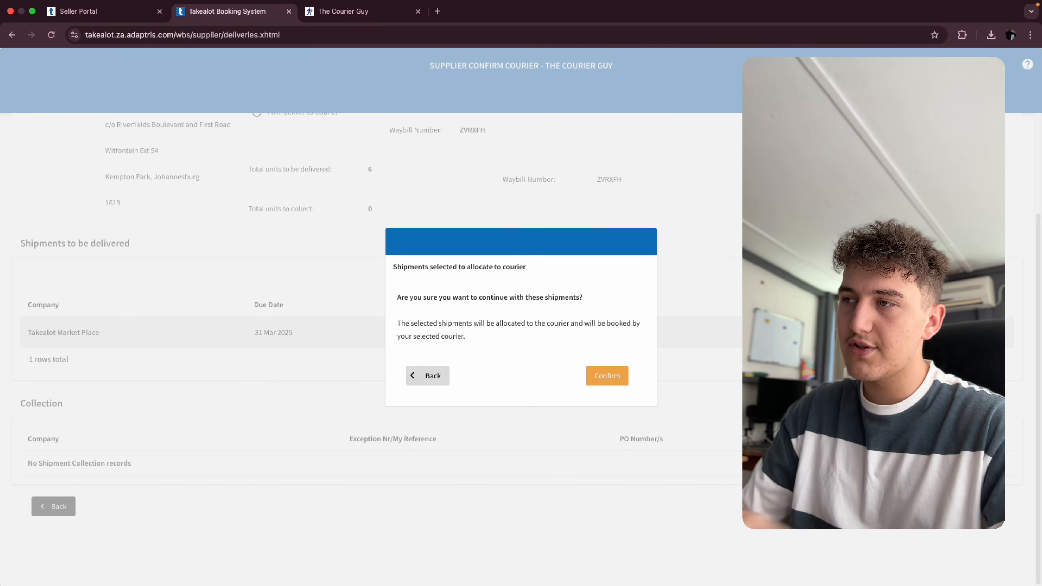
pyautogui.click(618, 385)
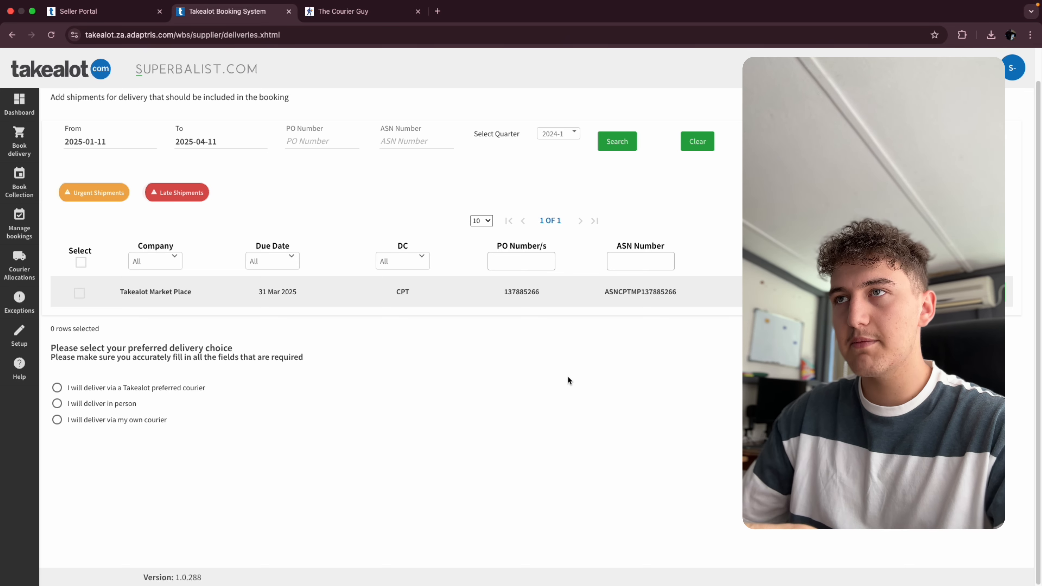
# - Mark the JHB shipment as shipped in the Seller Portal
pyautogui.click(132, 13)
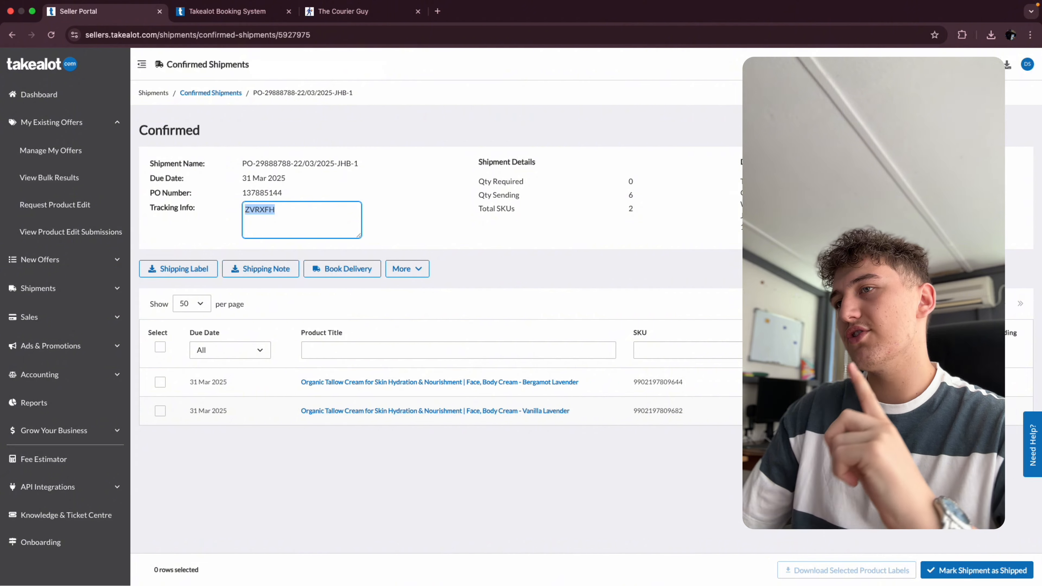
pyautogui.click(960, 569)
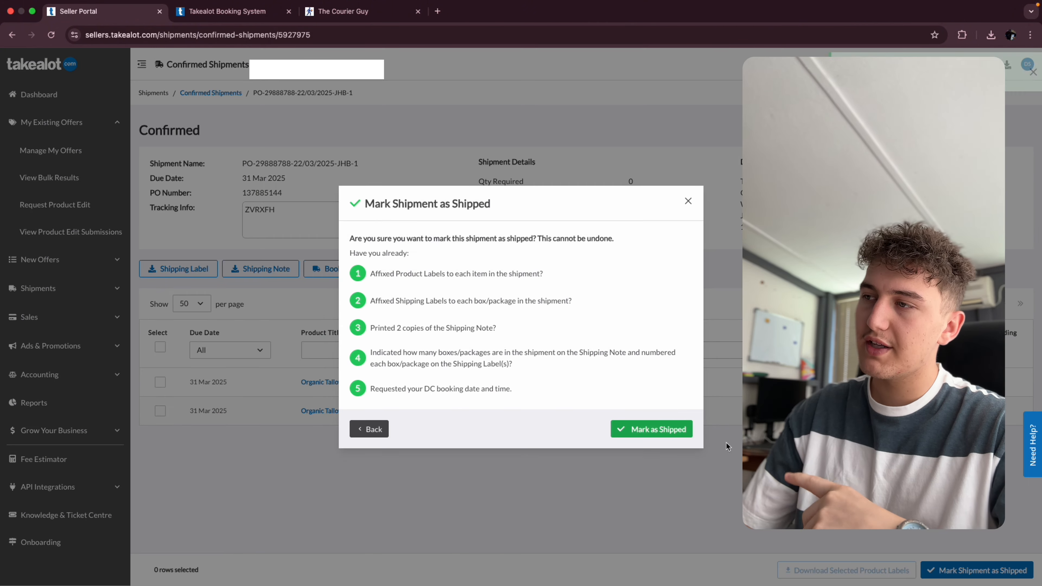
pyautogui.click(651, 429)
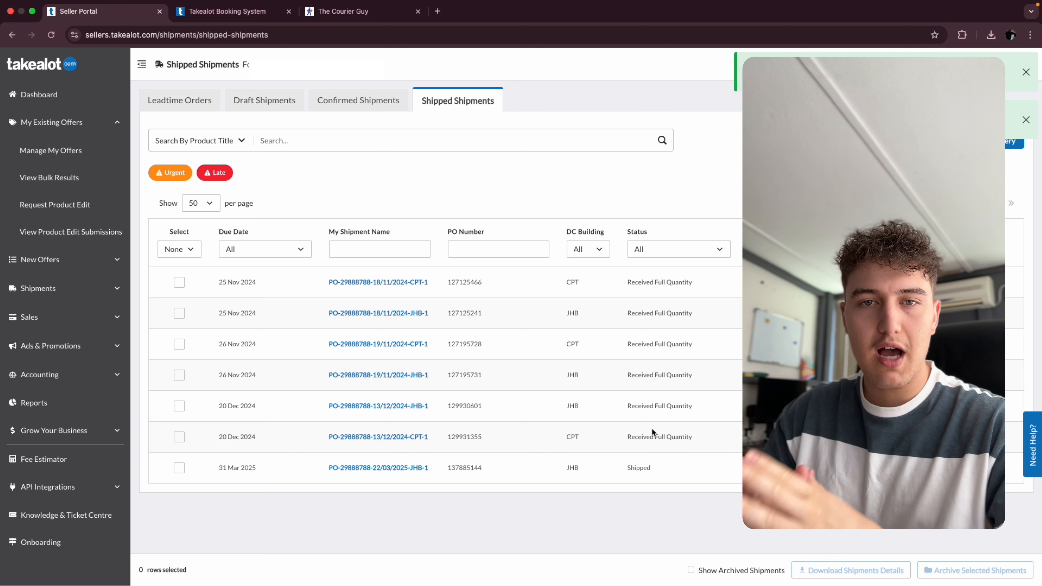